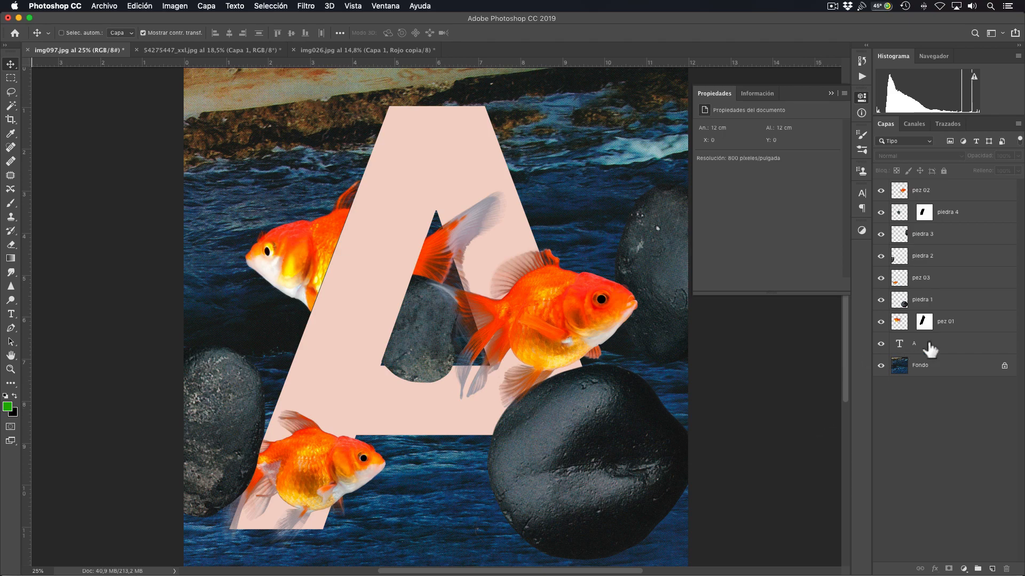
# Step: Add a Hue/Saturation (Tono/saturación) adjustment layer above pez 02, set its hue to +101 and compare the image with and without it
pyautogui.click(955, 329)
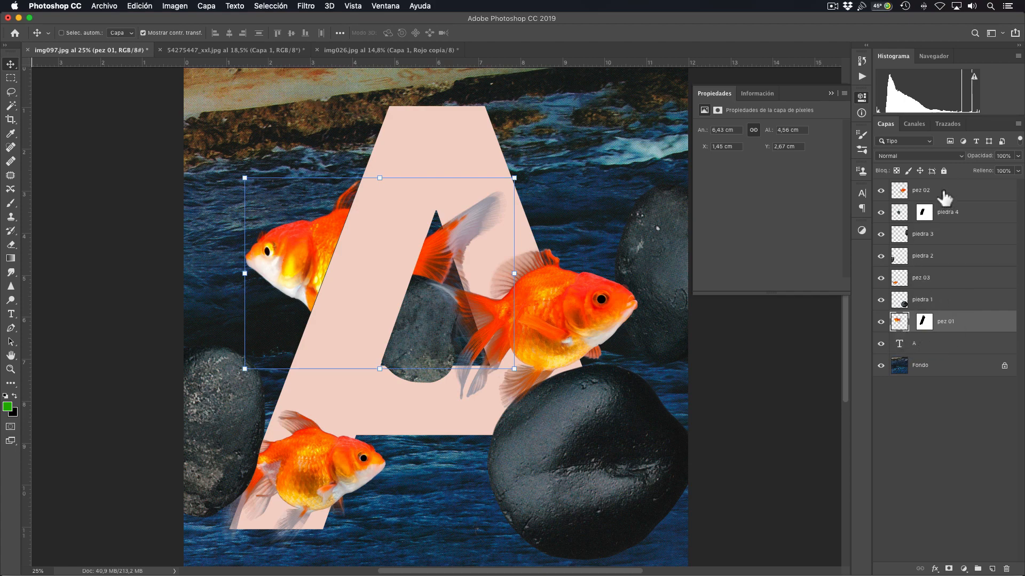
pyautogui.click(964, 191)
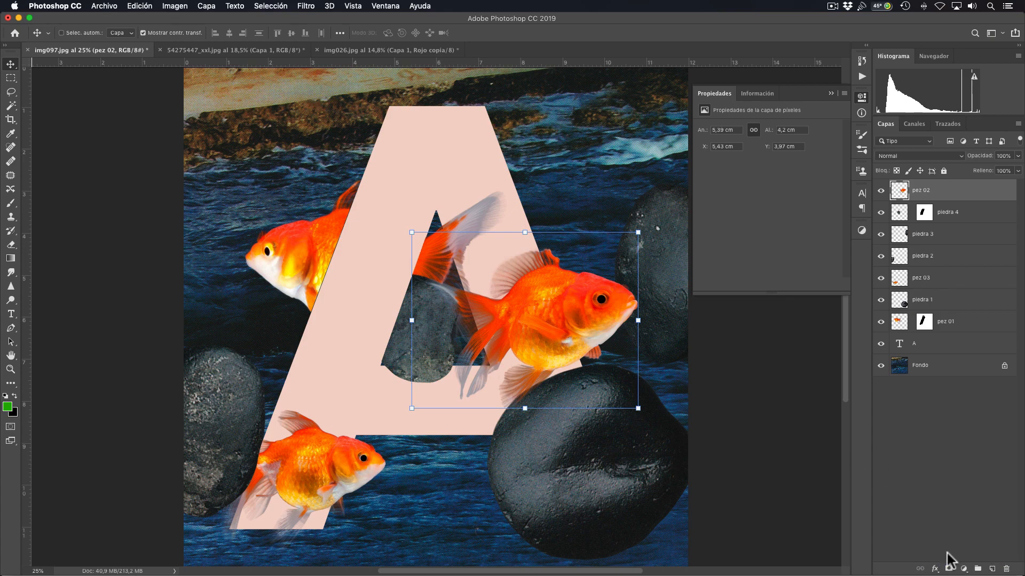
pyautogui.click(963, 569)
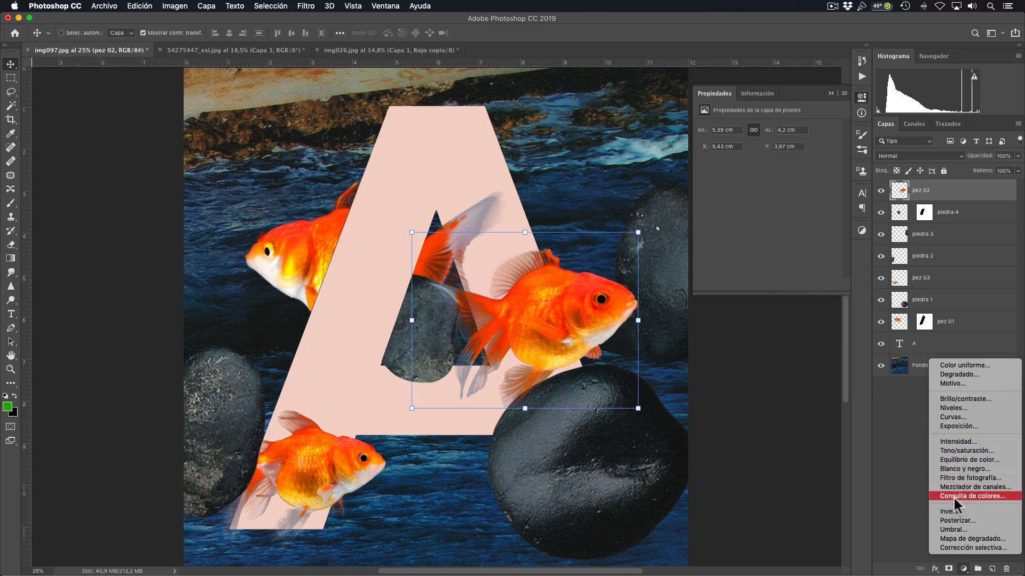
pyautogui.click(954, 450)
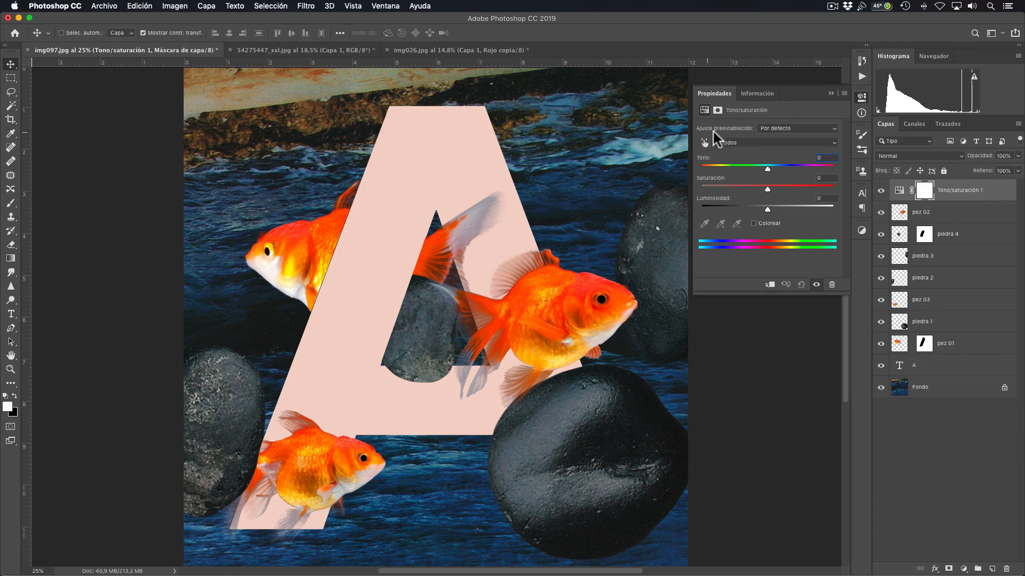
pyautogui.moveTo(767, 169); pyautogui.dragTo(811, 172)
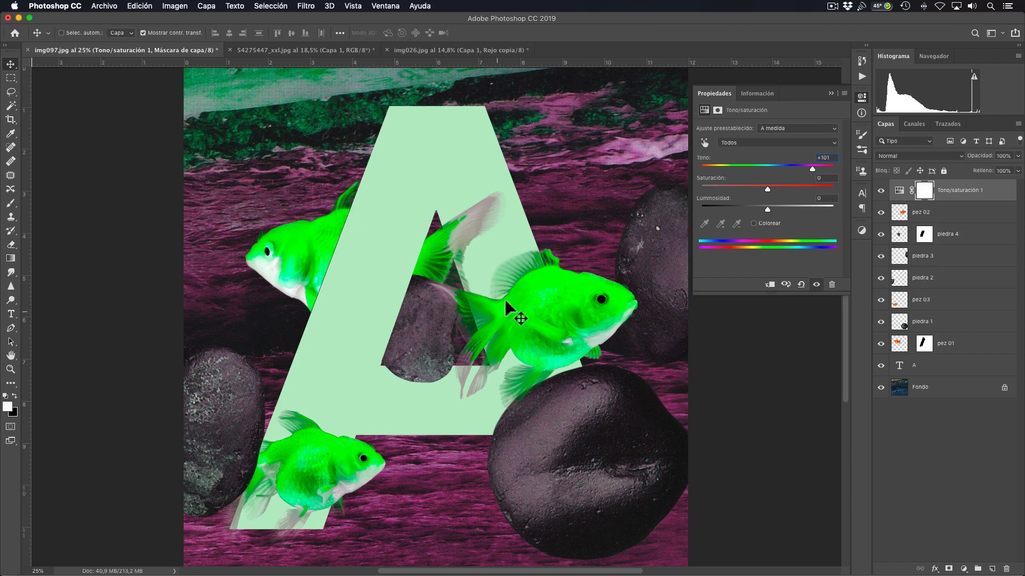
pyautogui.click(881, 190)
pyautogui.click(881, 191)
pyautogui.click(881, 190)
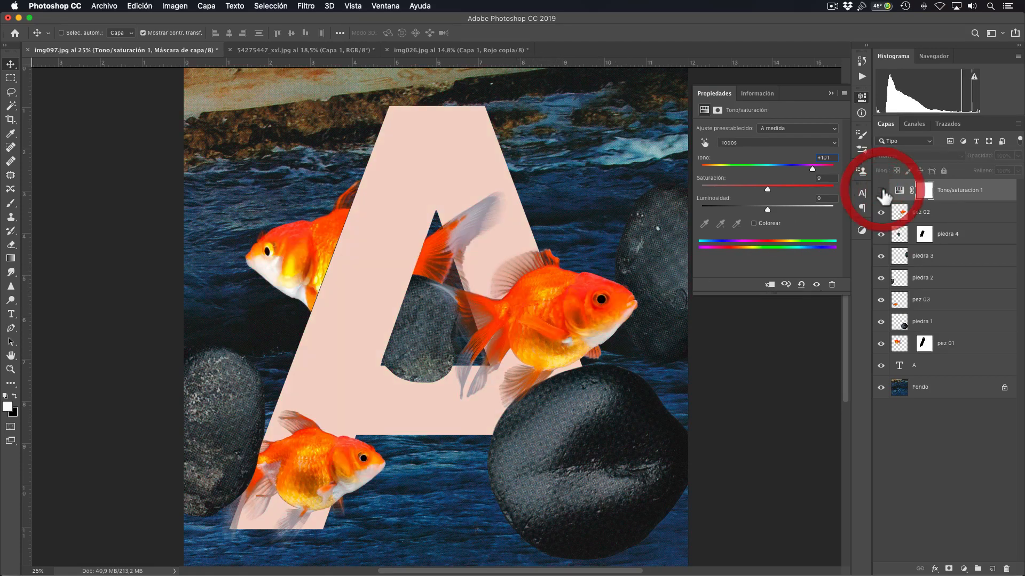
pyautogui.click(881, 190)
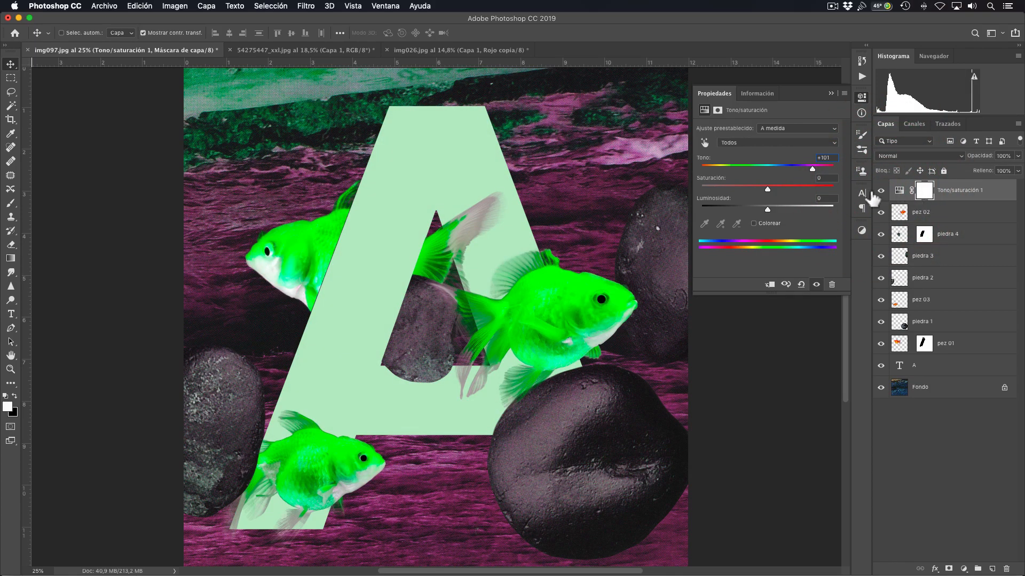
# Step: Set the adjustment's saturation to -30 and its lightness to 0
pyautogui.moveTo(767, 190)
pyautogui.mouseDown()
pyautogui.moveTo(737, 185)
pyautogui.moveTo(757, 208)
pyautogui.moveTo(782, 207)
pyautogui.moveTo(763, 208)
pyautogui.mouseUp()
pyautogui.click(825, 197)
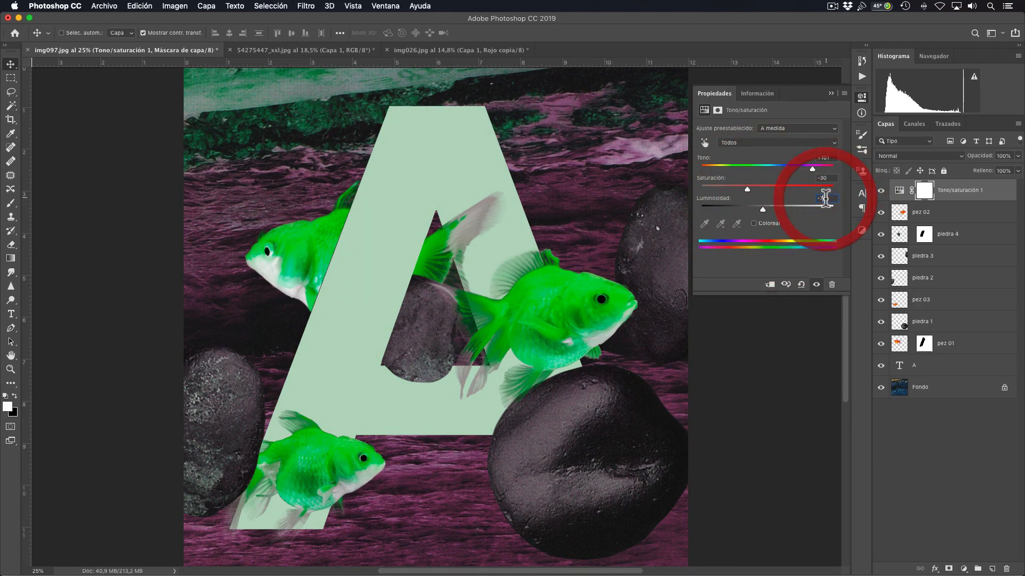
pyautogui.write('00')
pyautogui.press('BackSpace')
pyautogui.press('BackSpace')
pyautogui.press('BackSpace')
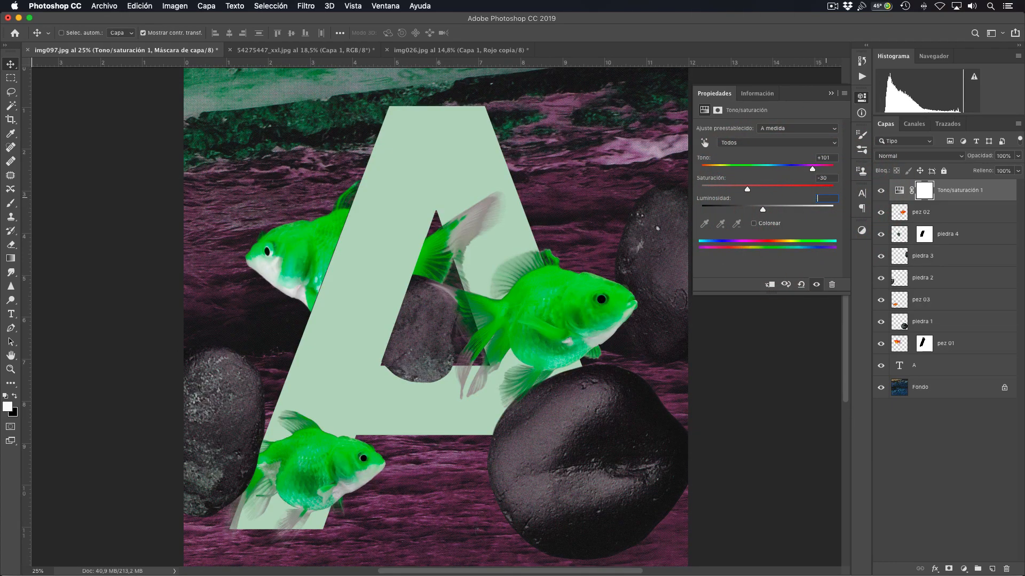
pyautogui.write('0')
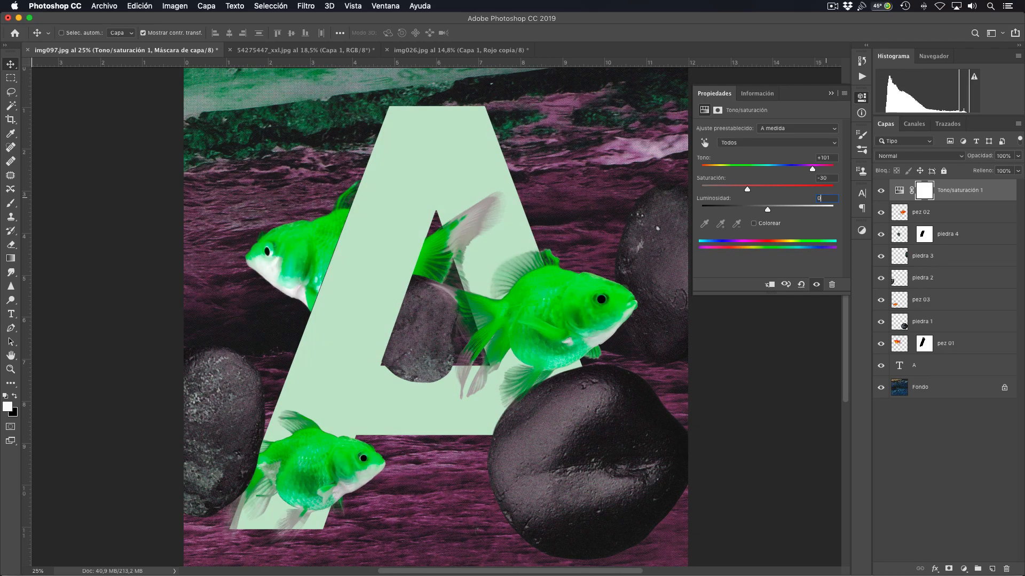
# Step: Try the Colorize (Colorear) option on the adjustment with a shifted hue
pyautogui.click(753, 223)
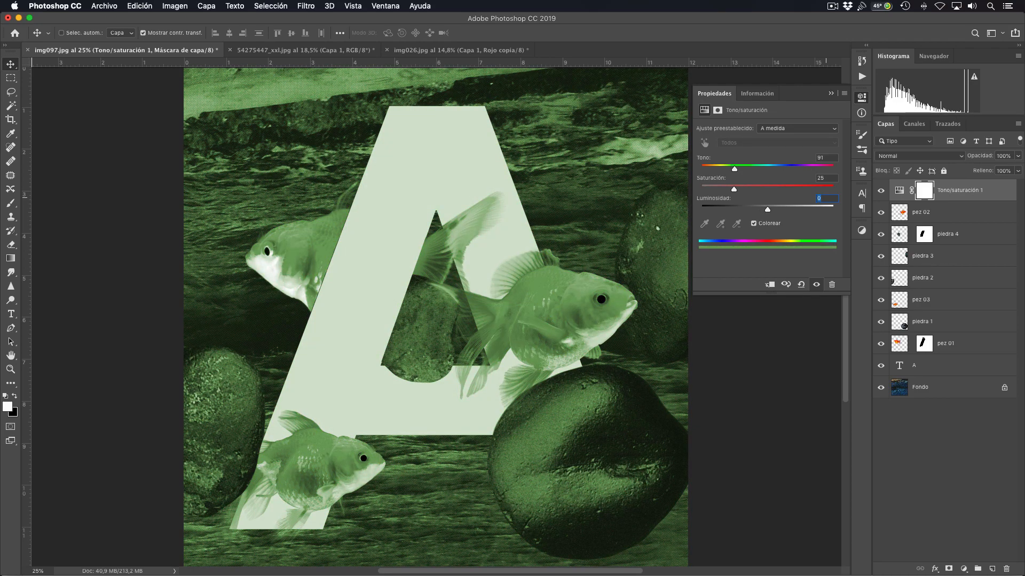
pyautogui.moveTo(736, 169)
pyautogui.mouseDown()
pyautogui.moveTo(788, 169)
pyautogui.moveTo(745, 169)
pyautogui.mouseUp()
pyautogui.click(754, 223)
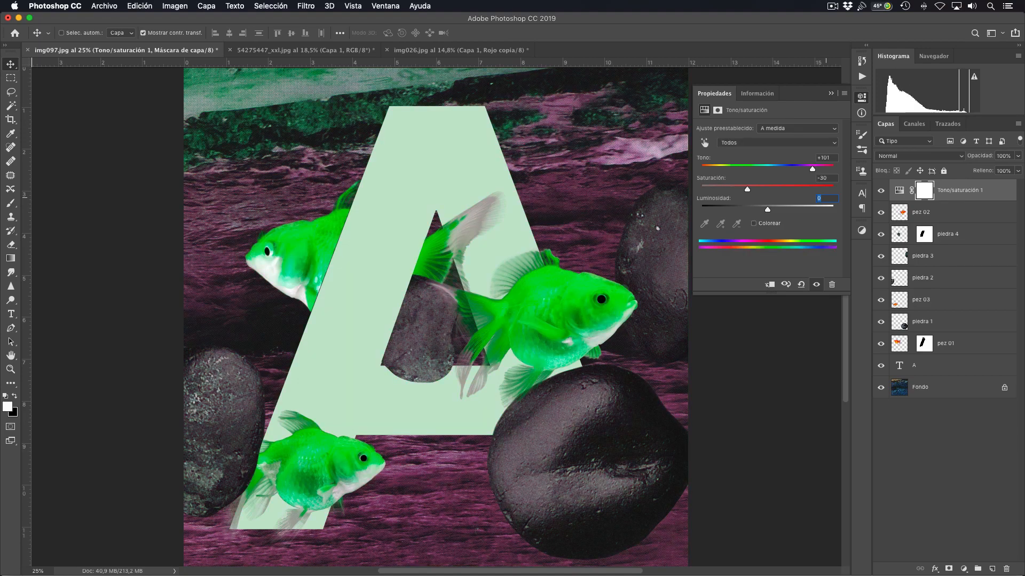
# Step: Set the adjustment layer's saturation to 0 and its hue to -29
pyautogui.moveTo(812, 168); pyautogui.dragTo(756, 189)
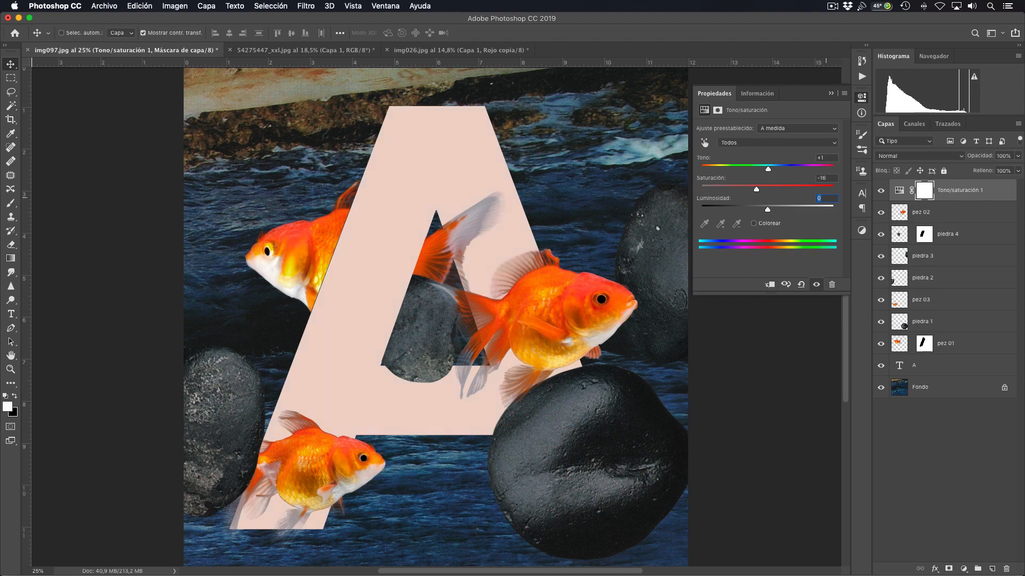
pyautogui.hotkey('shift', 'Tab')
pyautogui.write('0')
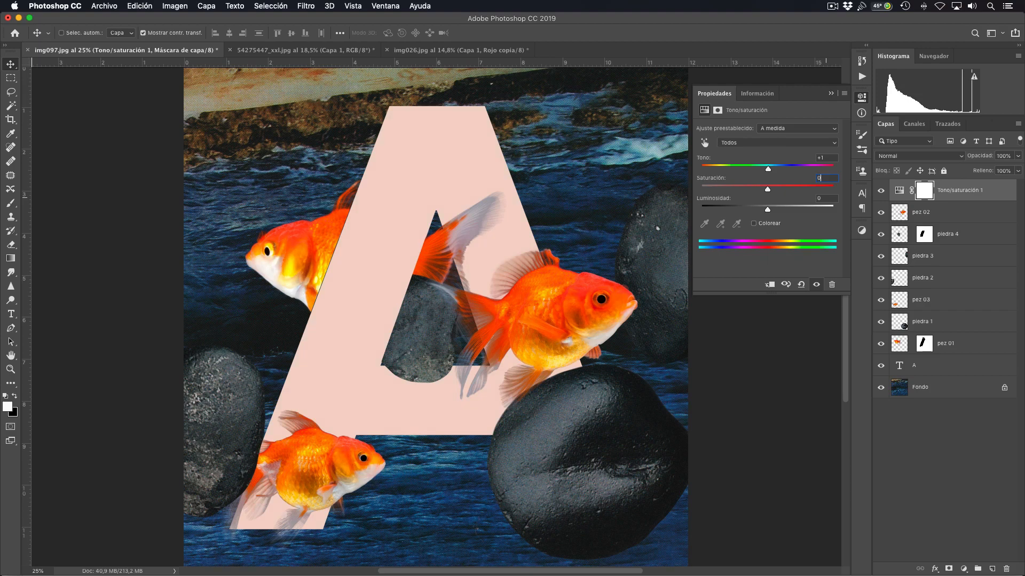
pyautogui.moveTo(766, 169)
pyautogui.mouseDown()
pyautogui.moveTo(732, 169)
pyautogui.moveTo(747, 169)
pyautogui.mouseUp()
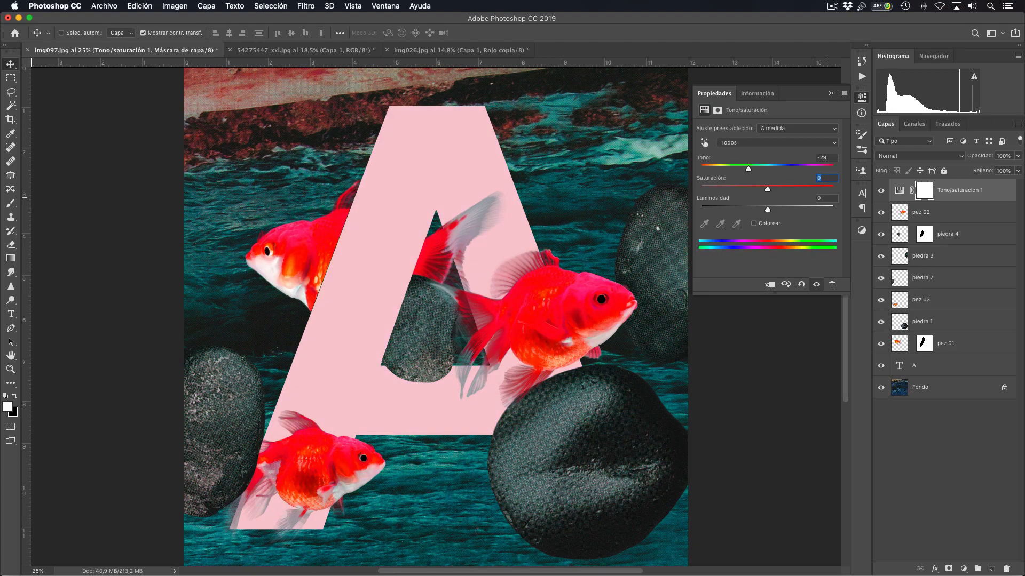
# Step: Try a saturation of -25 on the adjustment and return it to 0
pyautogui.press('Down')
pyautogui.press('Down')
pyautogui.press('Down')
pyautogui.press('Down')
pyautogui.press('Down')
pyautogui.press('Down')
pyautogui.press('Down')
pyautogui.press('Down')
pyautogui.press('Down')
pyautogui.press('Down')
pyautogui.press('Down')
pyautogui.press('Down')
pyautogui.press('Down')
pyautogui.press('Down')
pyautogui.press('Down')
pyautogui.press('Down')
pyautogui.press('Down')
pyautogui.press('Down')
pyautogui.press('Down')
pyautogui.press('Down')
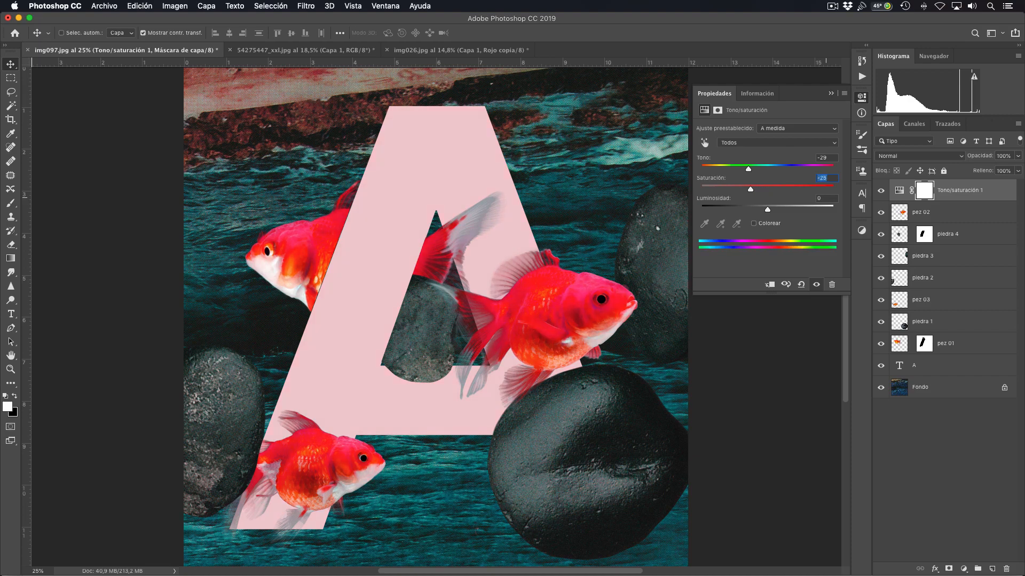
pyautogui.moveTo(750, 189)
pyautogui.mouseDown()
pyautogui.moveTo(708, 189)
pyautogui.moveTo(768, 190)
pyautogui.mouseUp()
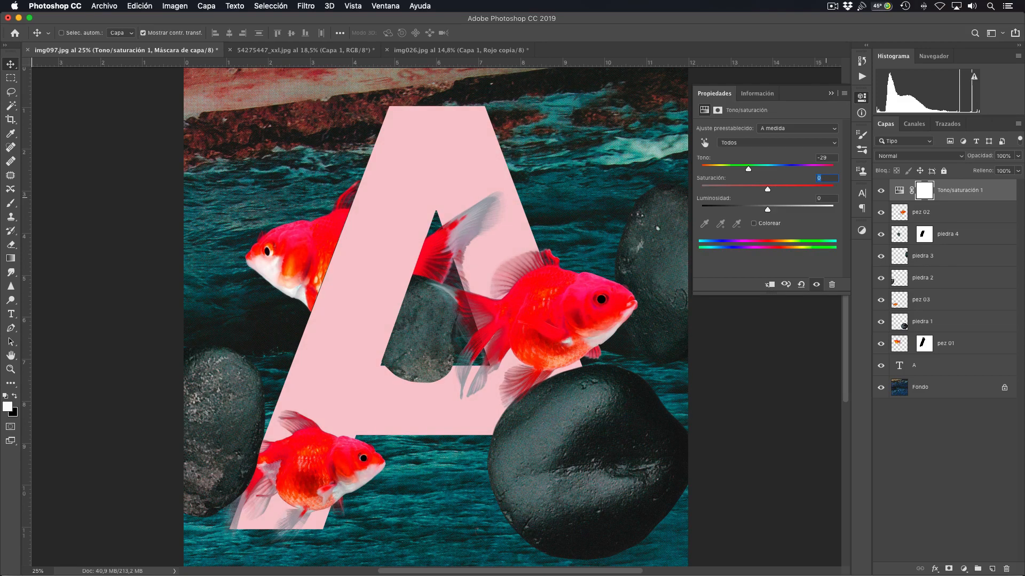
# Step: Move the Tono/saturación 1 adjustment layer directly above the Fondo background and compare the image with and without it
pyautogui.click(881, 190)
pyautogui.click(881, 190)
pyautogui.moveTo(955, 190); pyautogui.dragTo(955, 377)
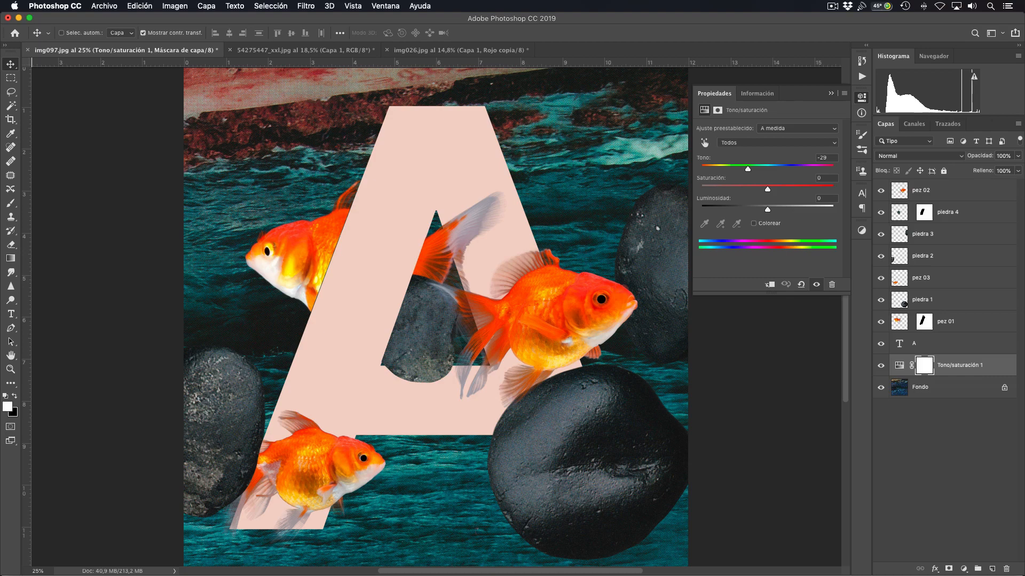
pyautogui.click(881, 365)
pyautogui.click(881, 366)
pyautogui.click(880, 366)
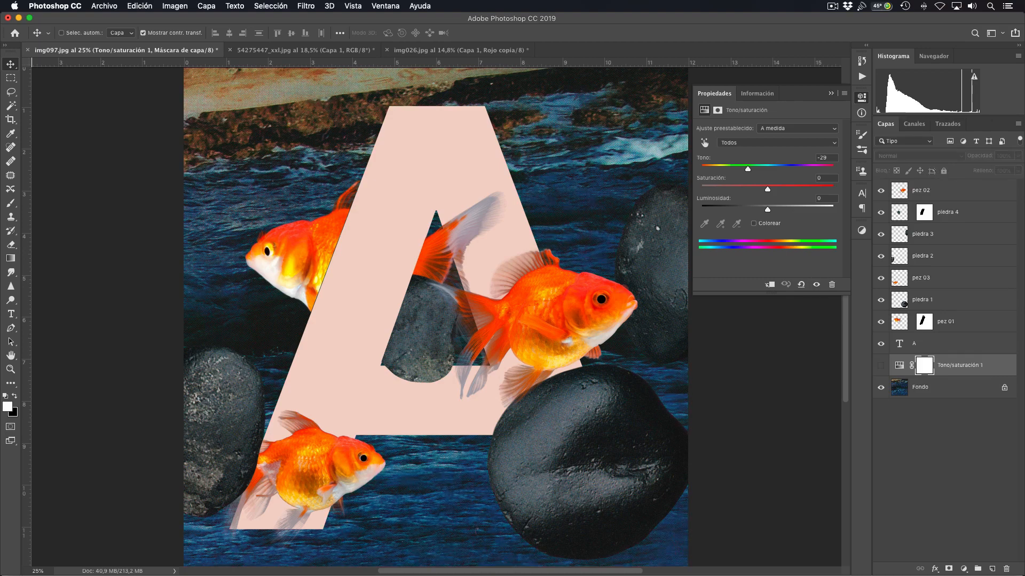
pyautogui.click(880, 366)
pyautogui.click(881, 366)
pyautogui.click(816, 284)
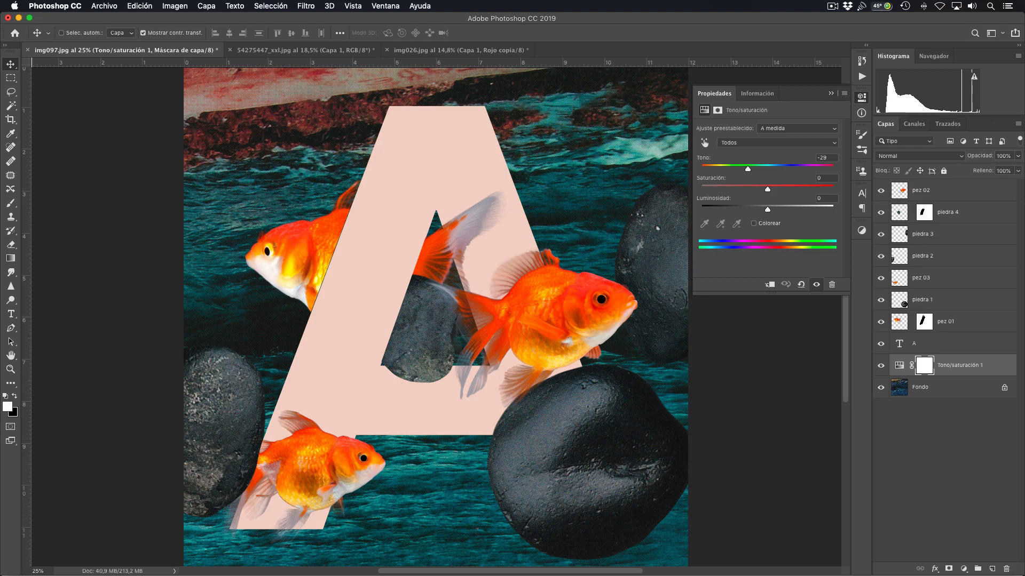
# Step: Create a new layer group above all the layers and name it Compo
pyautogui.click(929, 191)
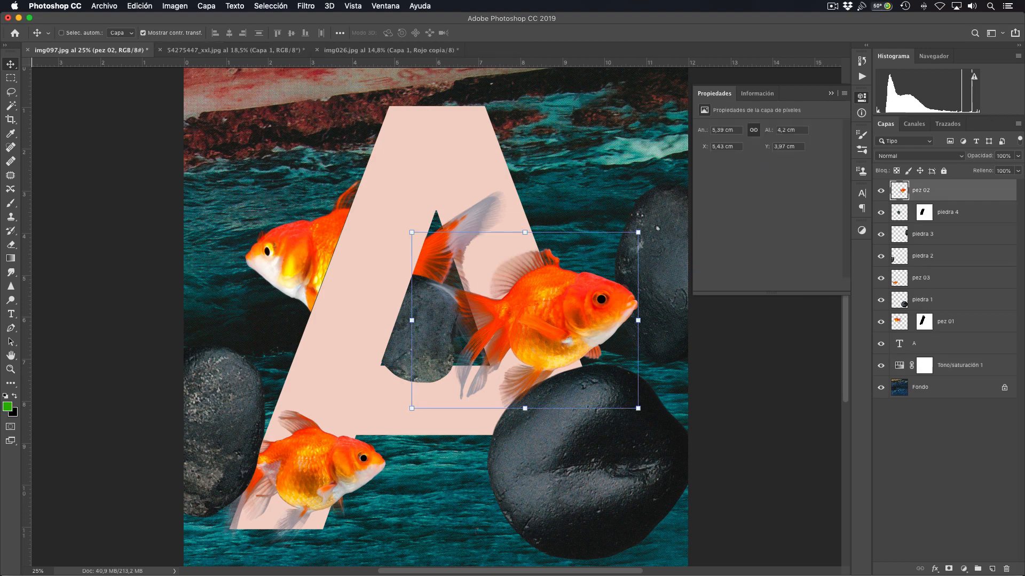
pyautogui.click(945, 454)
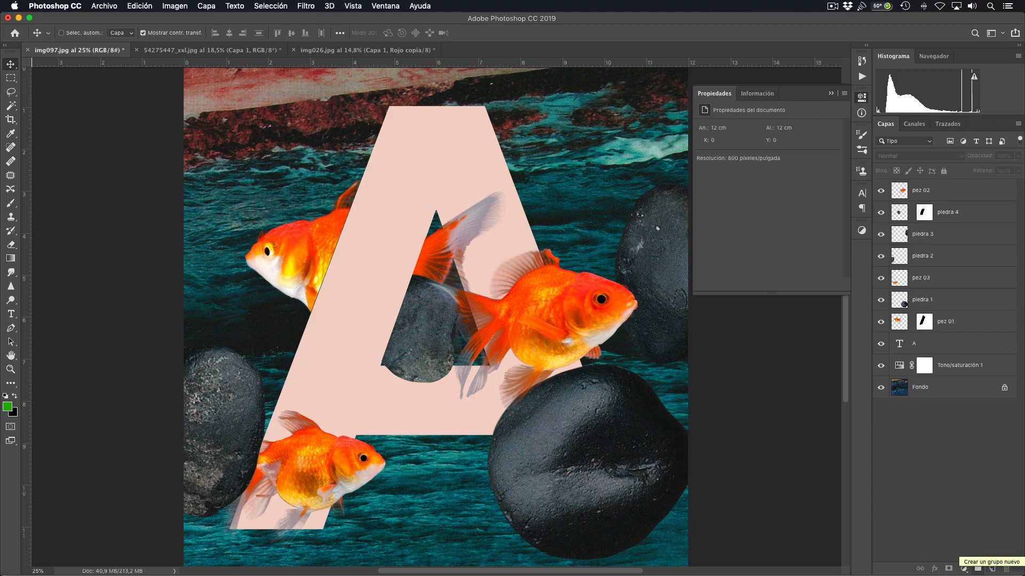
pyautogui.click(977, 569)
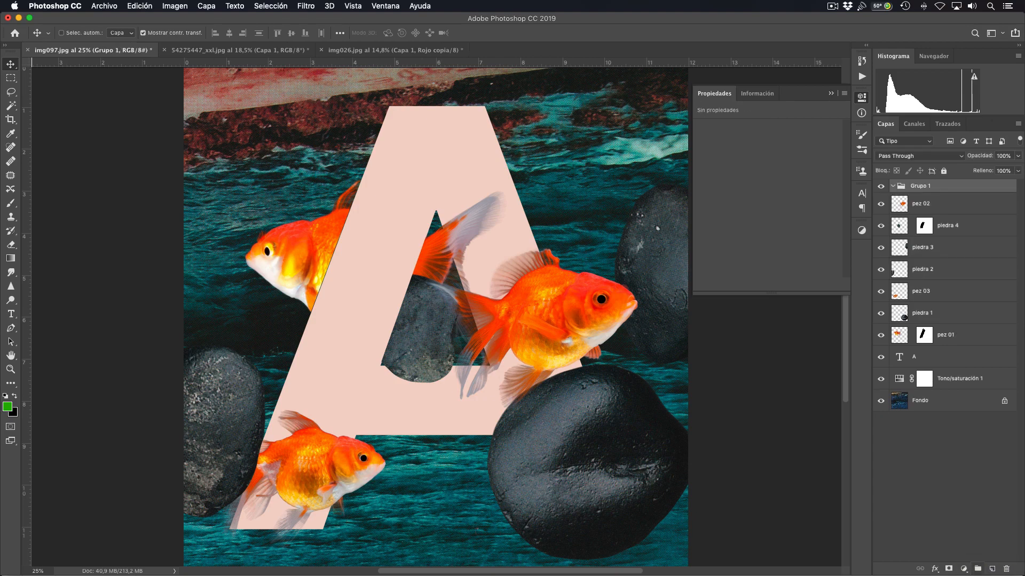
pyautogui.doubleClick(921, 186)
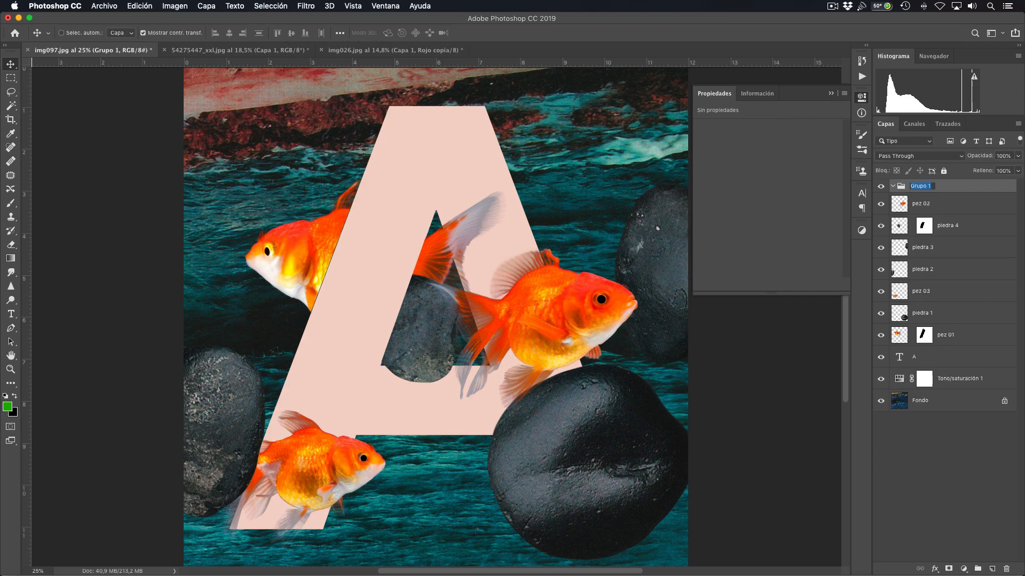
pyautogui.write('P')
pyautogui.write('ompo')
pyautogui.press('Return')
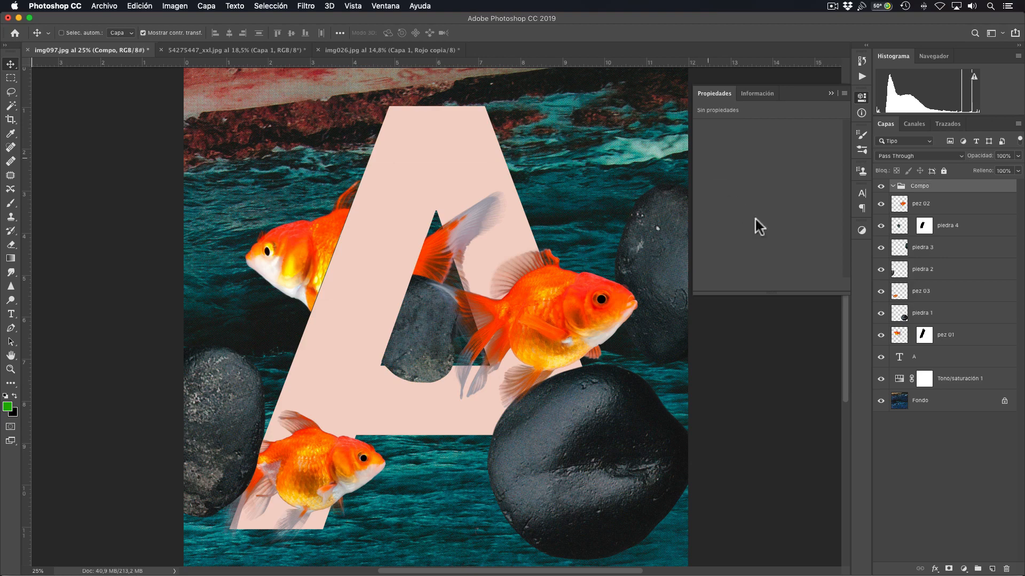
# Step: Move all layers from pez 02 down to the letter A into the Compo group and collapse the group
pyautogui.click(935, 205)
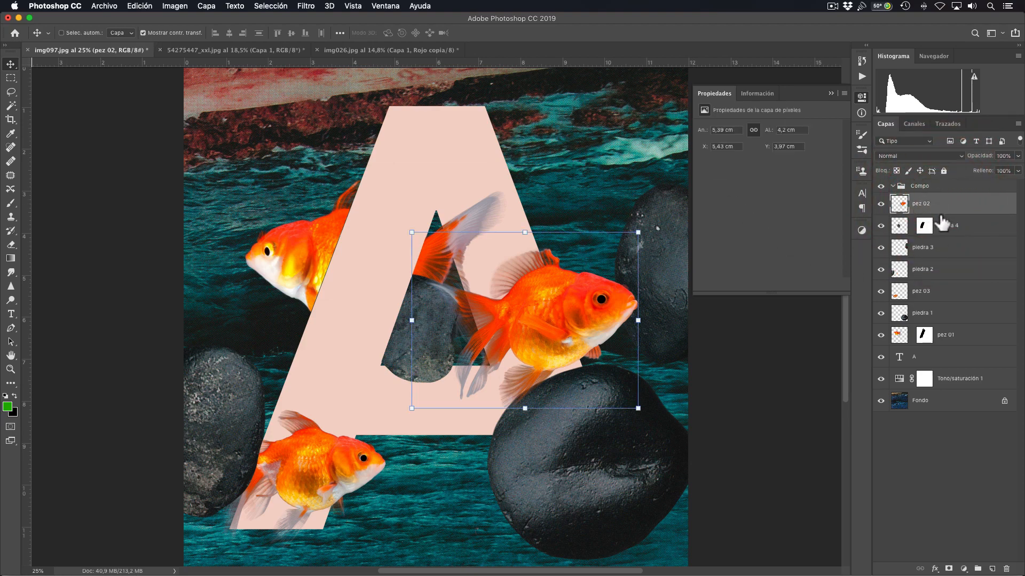
pyautogui.keyDown('shift'); pyautogui.click(944, 248); pyautogui.keyUp('shift')
pyautogui.keyDown('shift'); pyautogui.click(939, 292); pyautogui.keyUp('shift')
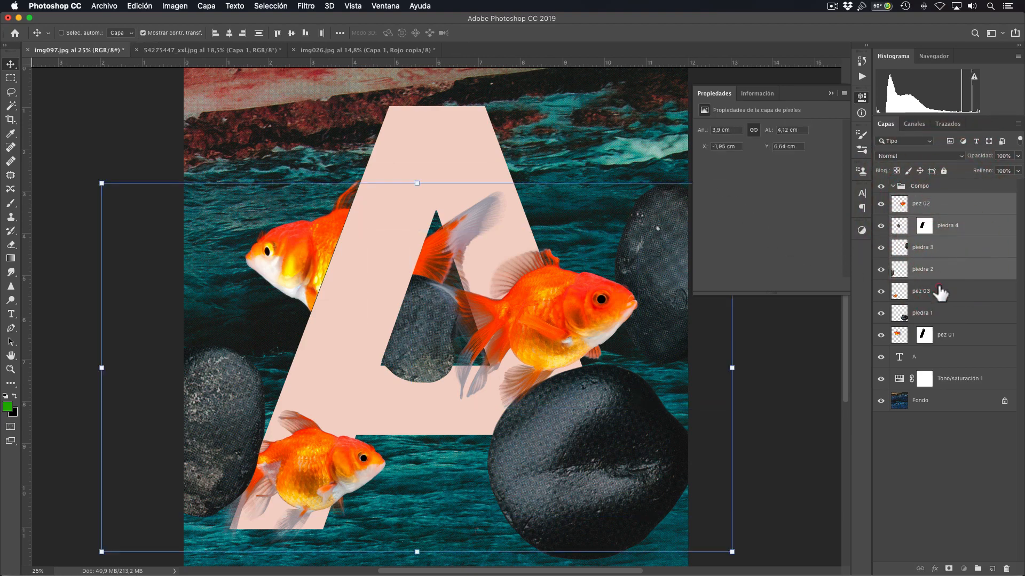
pyautogui.keyDown('shift'); pyautogui.click(939, 335); pyautogui.keyUp('shift')
pyautogui.keyDown('shift'); pyautogui.click(940, 359); pyautogui.keyUp('shift')
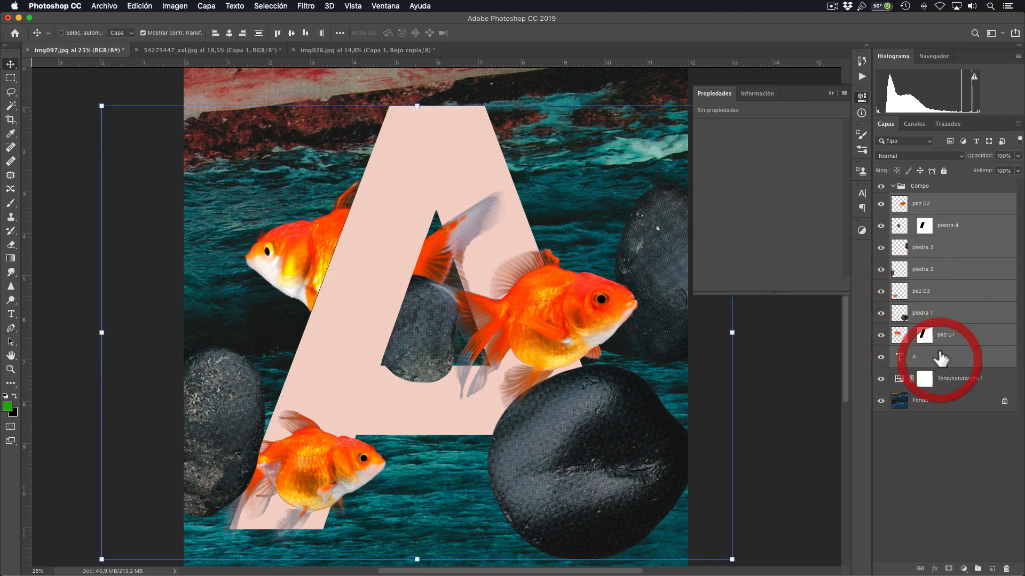
pyautogui.moveTo(919, 202); pyautogui.dragTo(919, 188)
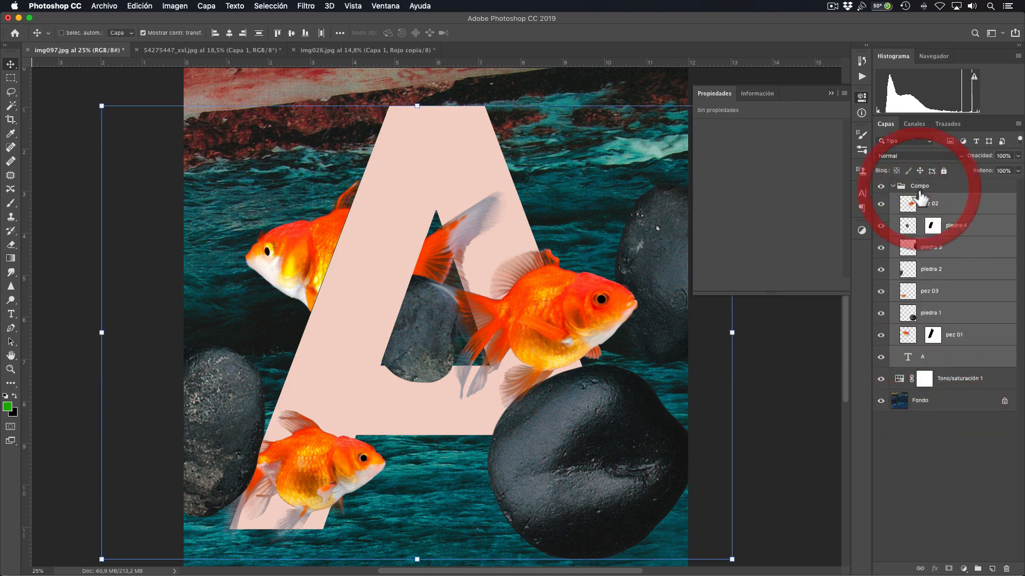
pyautogui.click(892, 187)
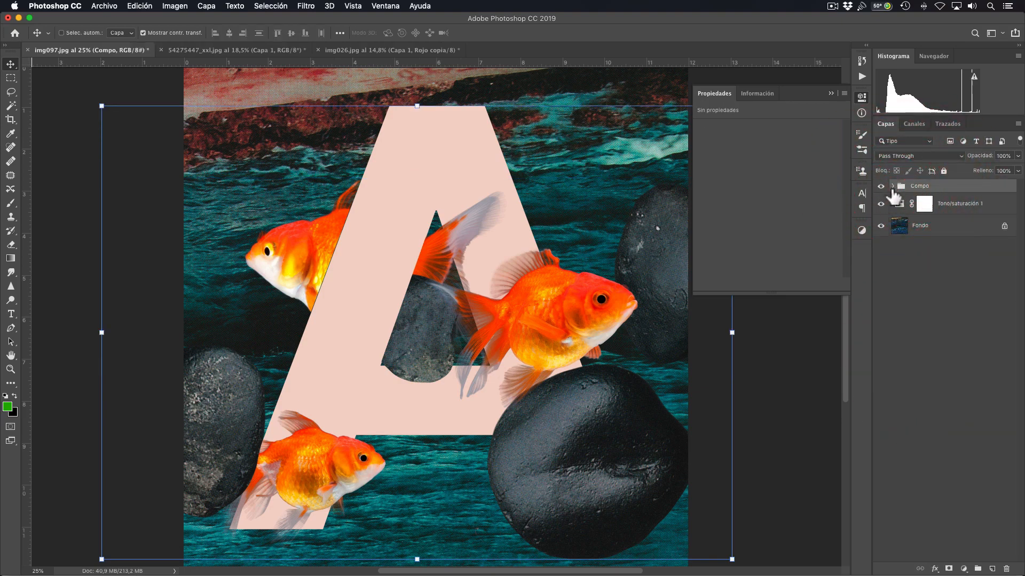
pyautogui.click(892, 186)
pyautogui.click(892, 187)
pyautogui.click(893, 187)
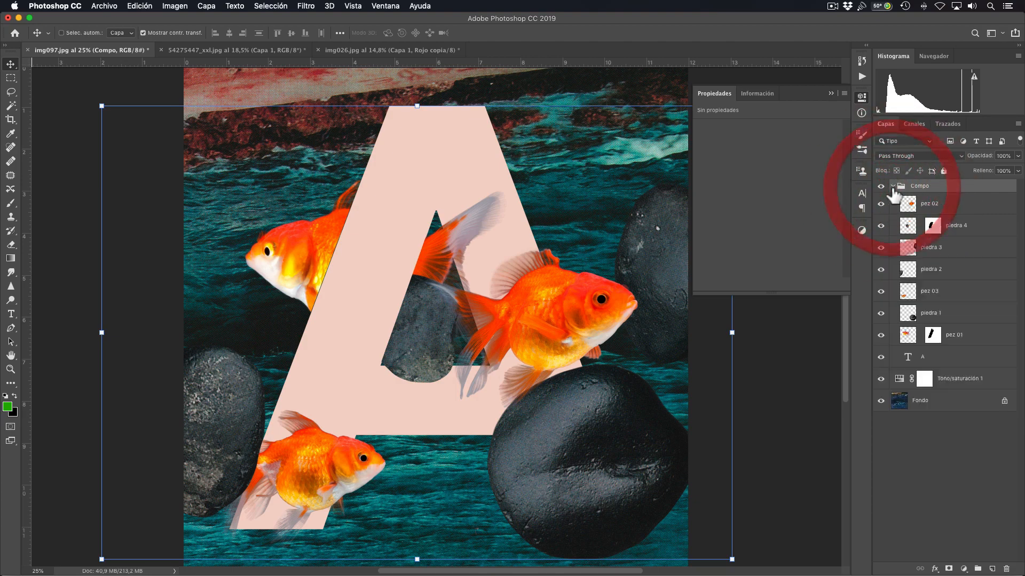
pyautogui.click(893, 187)
# Step: Unlock the Fondo background to convert it into a regular layer
pyautogui.click(942, 209)
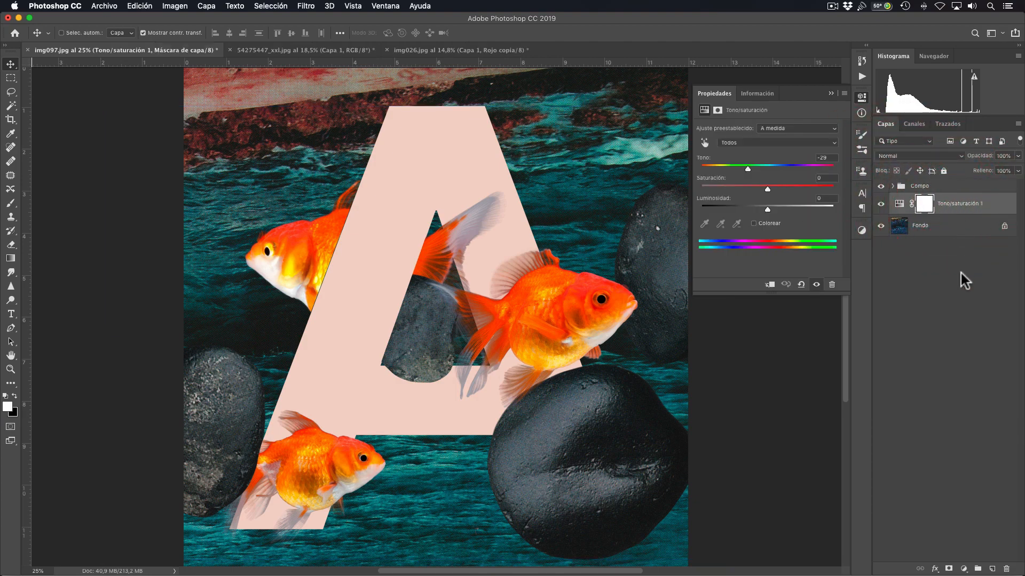
pyautogui.click(960, 224)
pyautogui.click(954, 212)
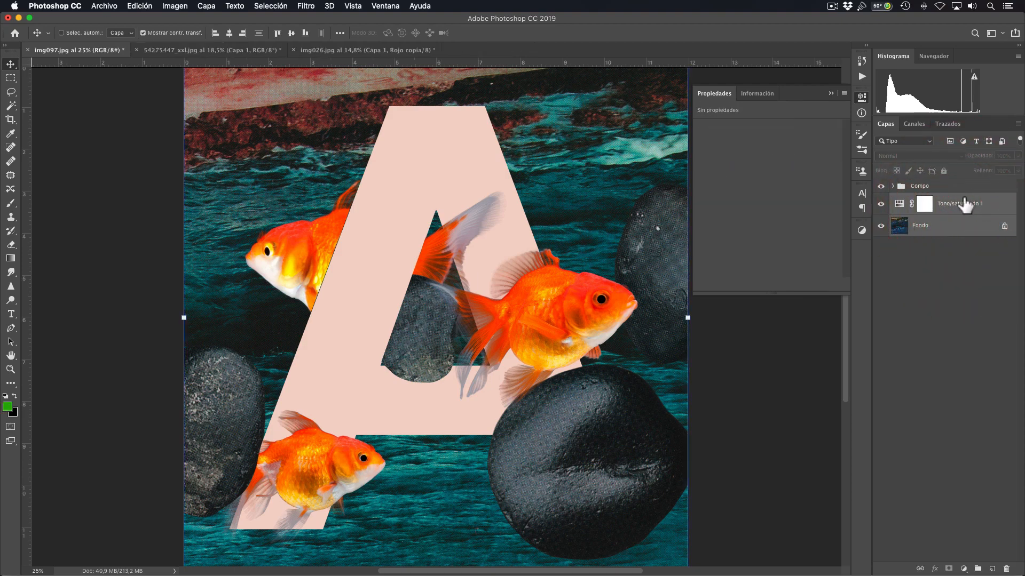
pyautogui.click(914, 268)
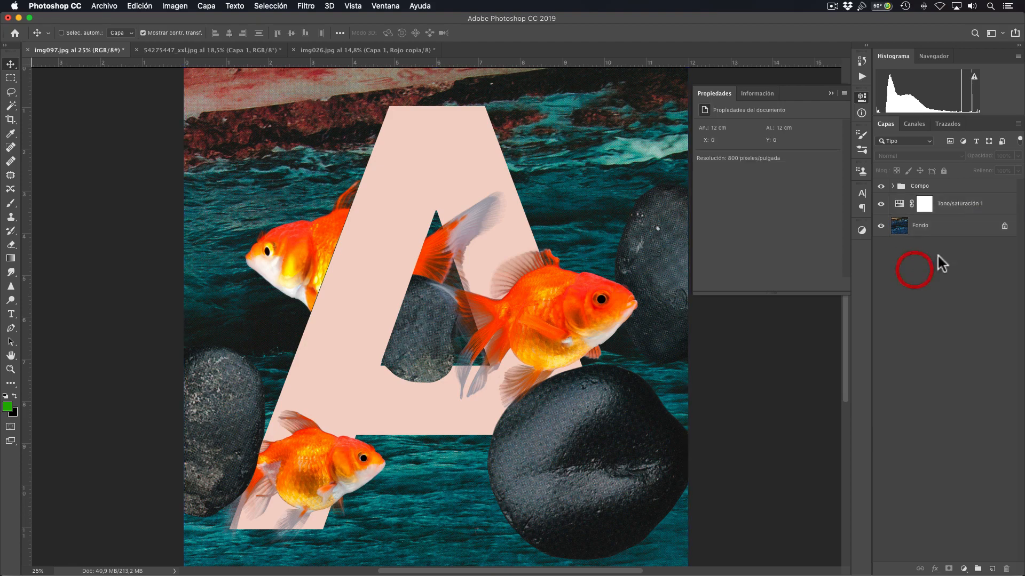
pyautogui.click(1004, 227)
# Step: Group the Tono/saturación 1 adjustment with the unlocked background layer and name the group Fondo
pyautogui.click(954, 203)
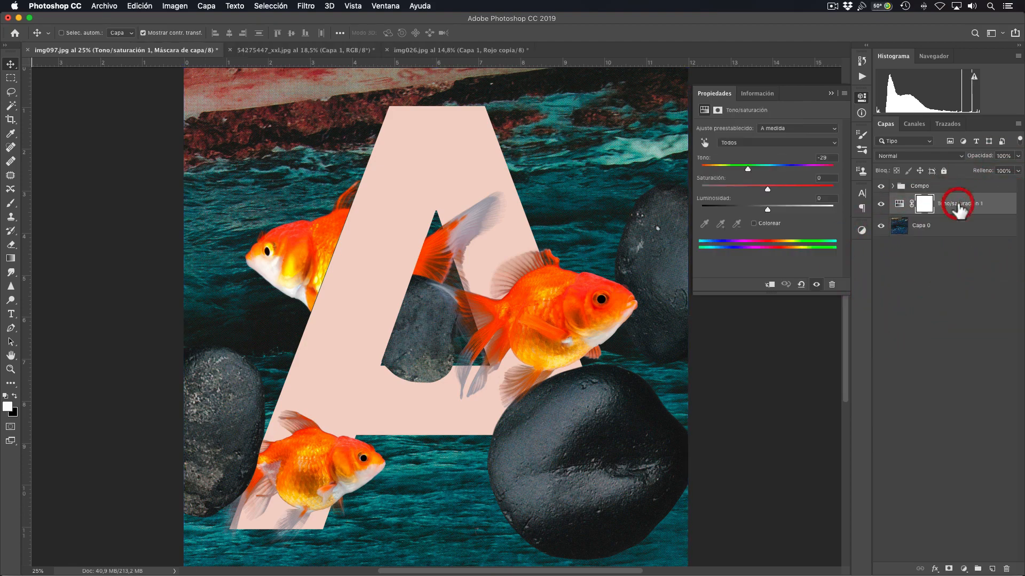
pyautogui.keyDown('shift'); pyautogui.click(946, 225); pyautogui.keyUp('shift')
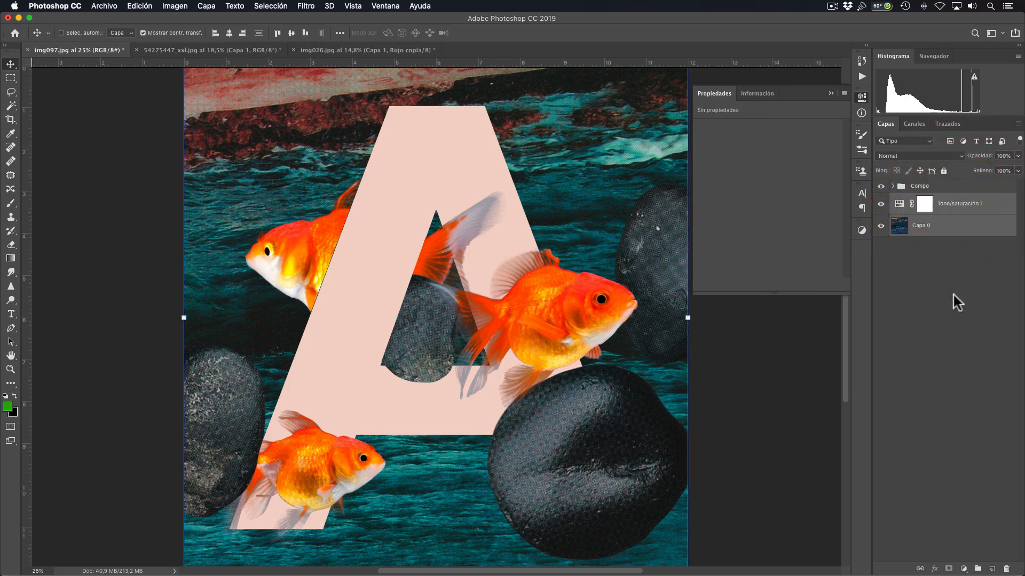
pyautogui.press('super+g')
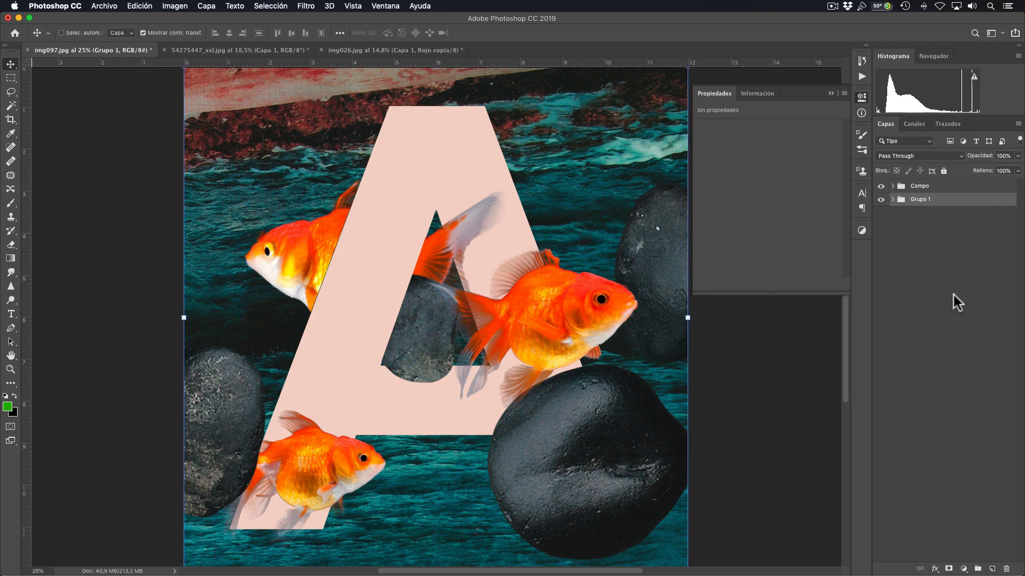
pyautogui.doubleClick(919, 200)
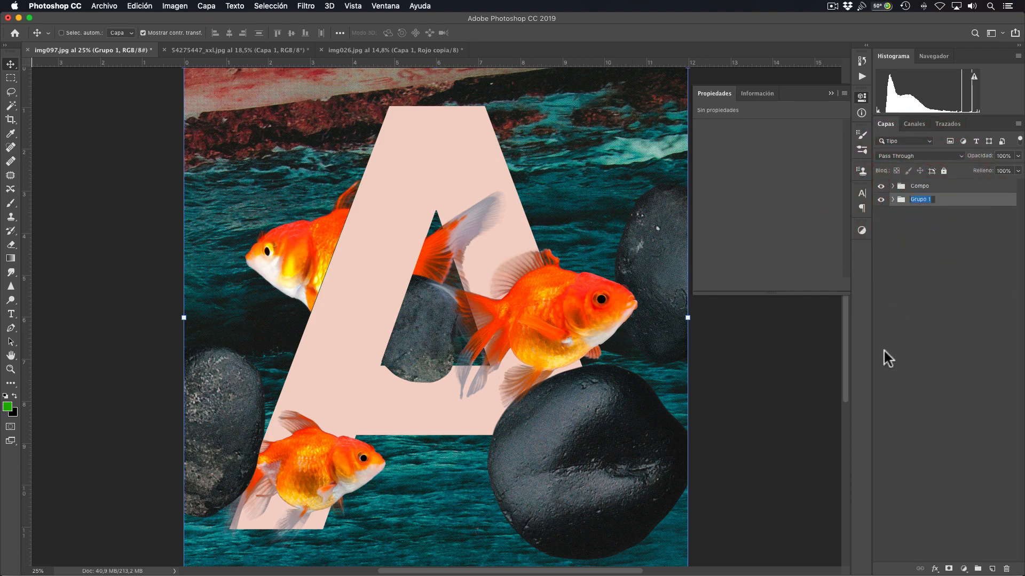
pyautogui.write('Fondo')
pyautogui.press('Return')
pyautogui.click(913, 319)
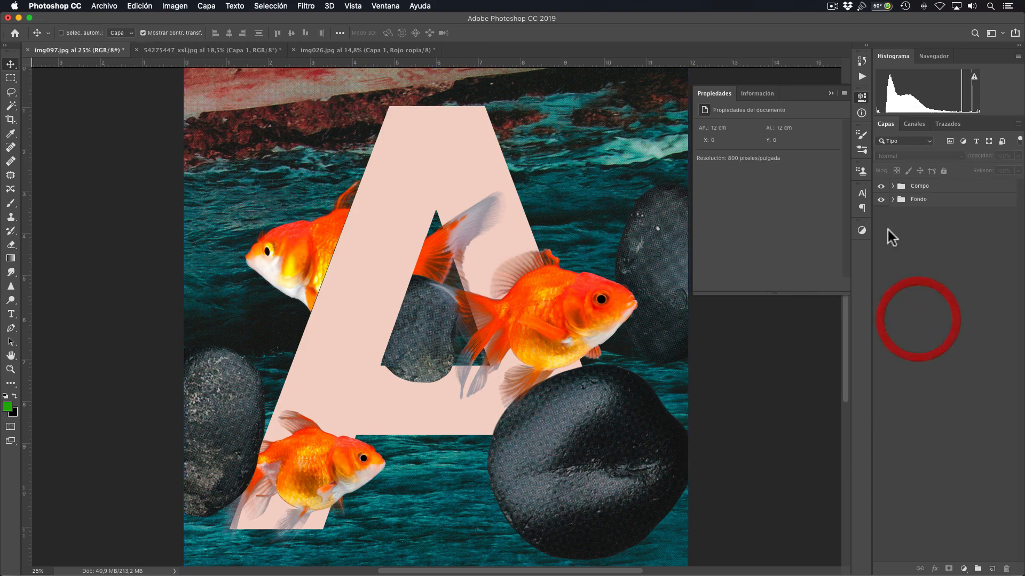
# Step: Examine how the layers are organised inside the Fondo and Compo groups
pyautogui.click(893, 199)
pyautogui.click(893, 199)
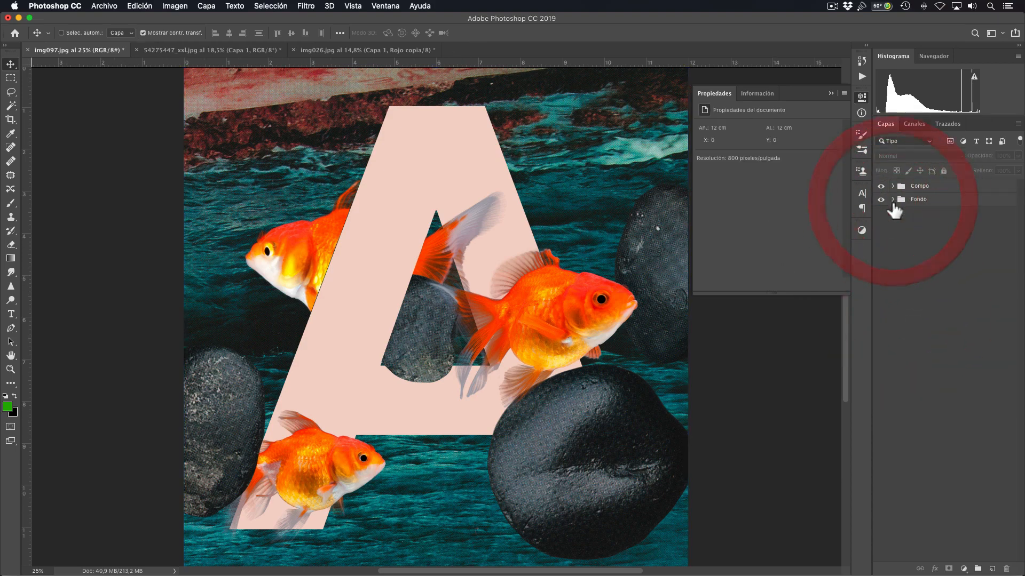
pyautogui.click(892, 187)
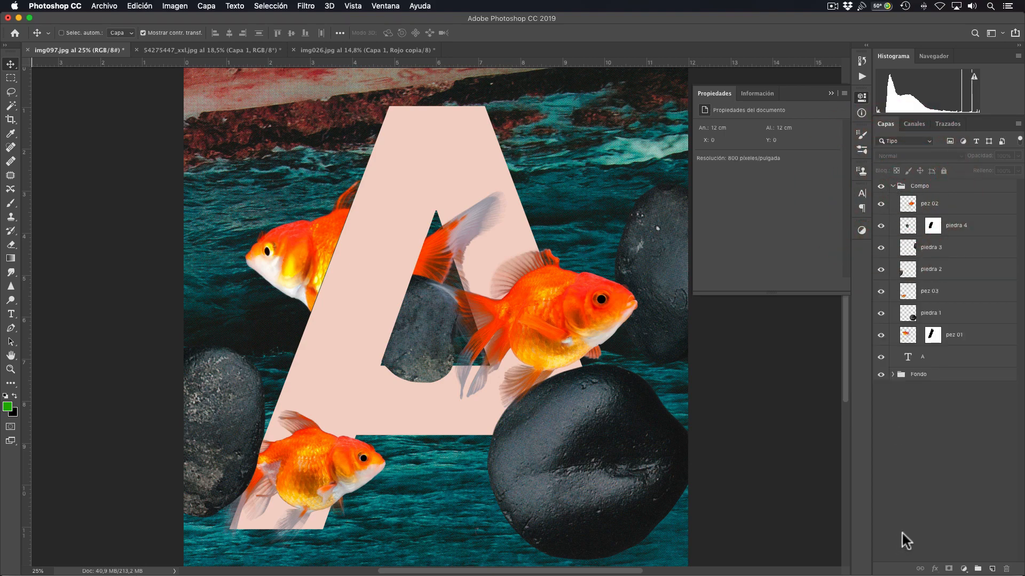
pyautogui.click(892, 186)
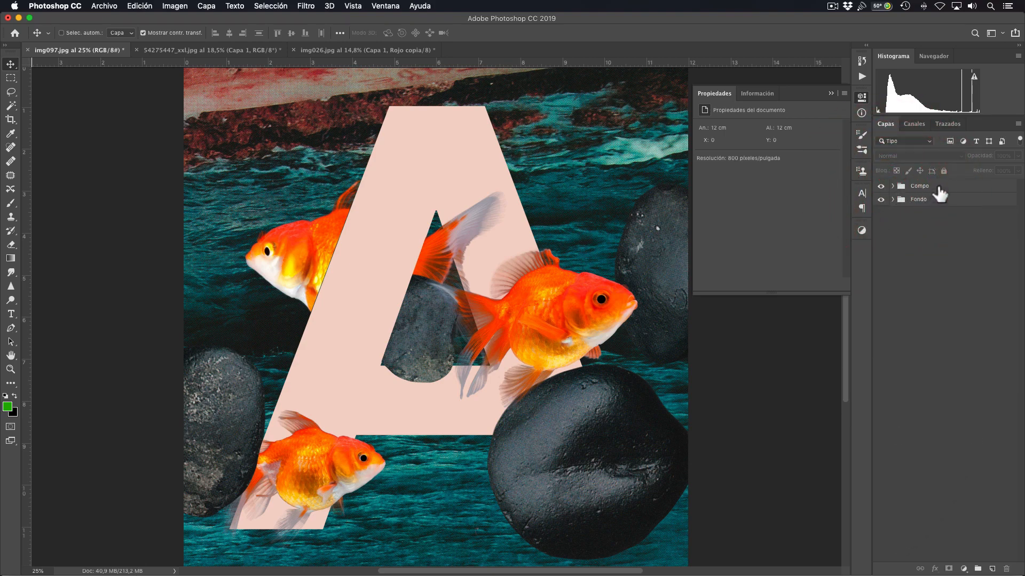
pyautogui.click(935, 188)
pyautogui.click(936, 201)
pyautogui.click(936, 185)
pyautogui.click(935, 199)
pyautogui.click(936, 187)
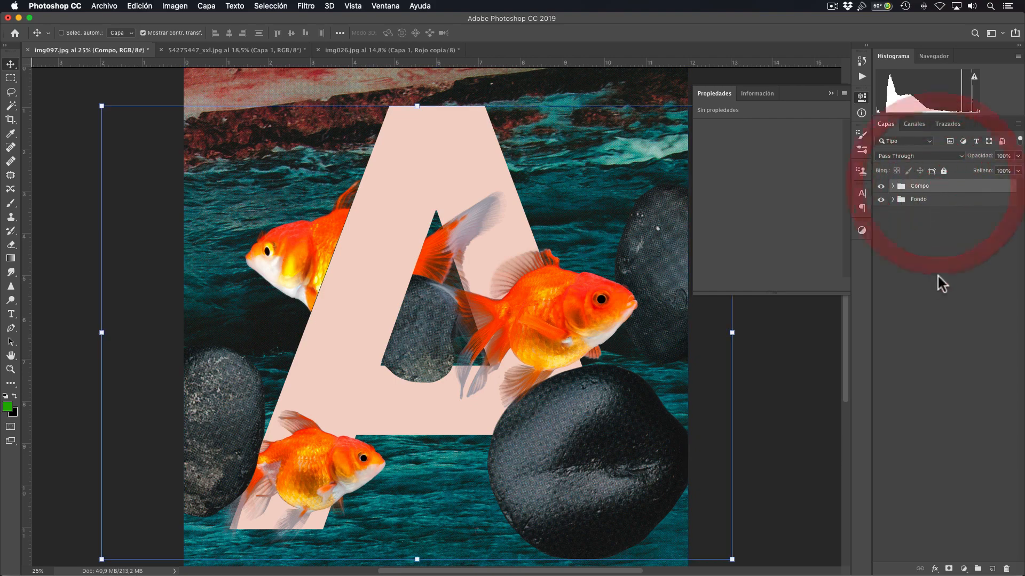
pyautogui.click(937, 284)
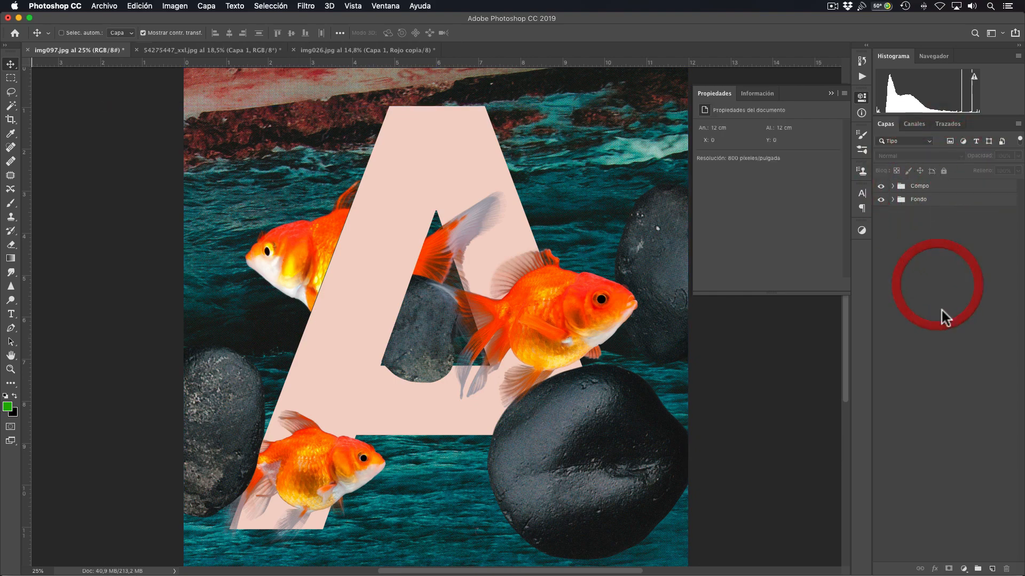
# Step: Add a Hue/Saturation adjustment layer above both groups and set its hue to +111
pyautogui.click(963, 569)
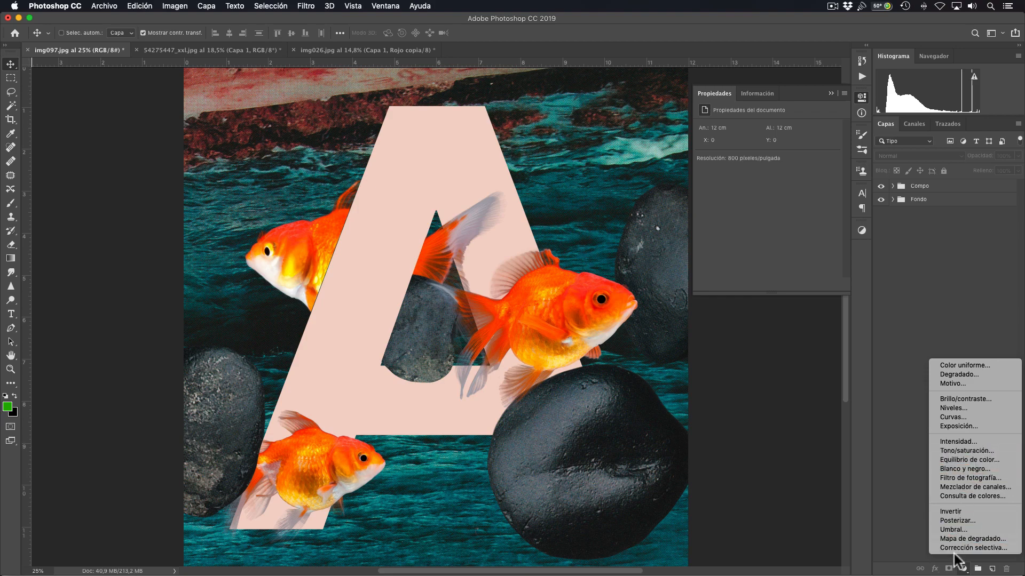
pyautogui.click(963, 451)
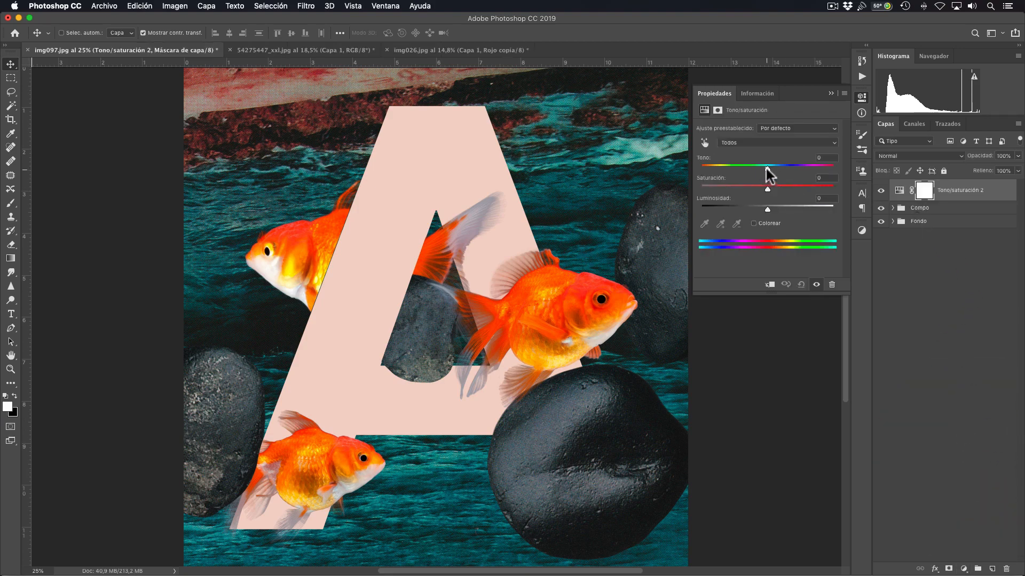
pyautogui.moveTo(767, 169); pyautogui.dragTo(814, 165)
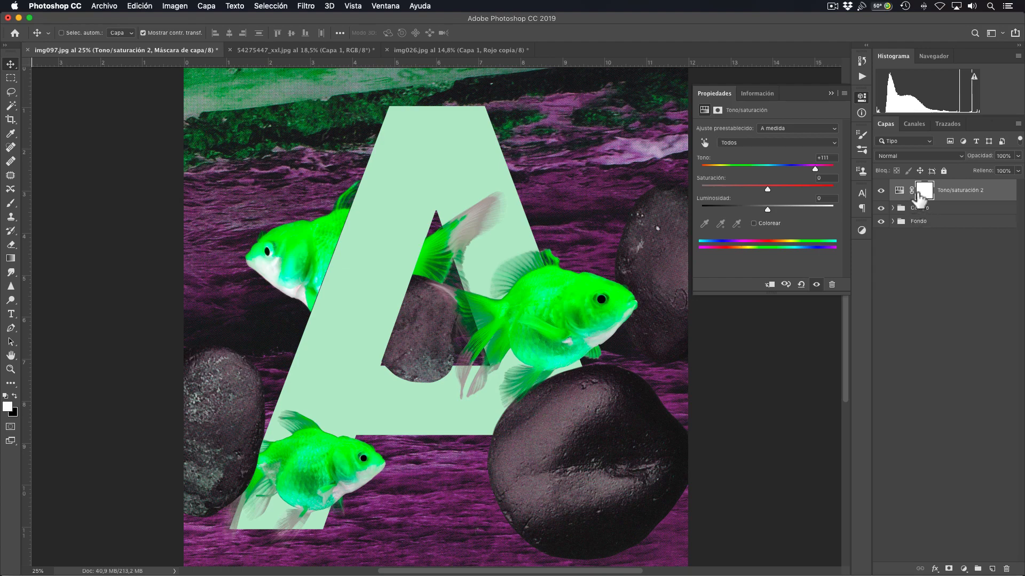
# Step: Try the Tono/saturación 2 adjustment inside the Compo group, then move it back above the group
pyautogui.moveTo(1002, 198); pyautogui.dragTo(938, 209)
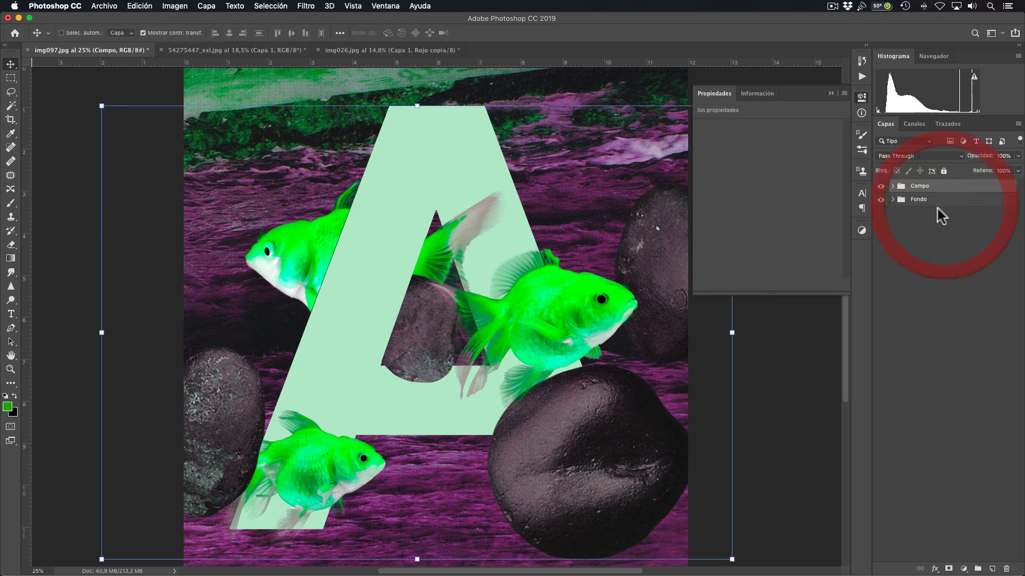
pyautogui.click(892, 200)
pyautogui.click(893, 186)
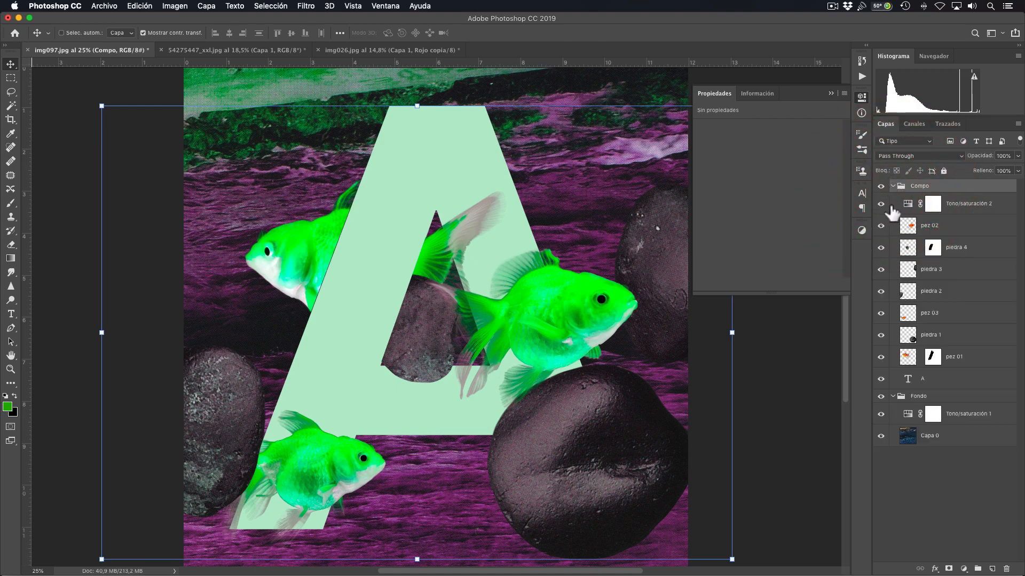
pyautogui.click(881, 204)
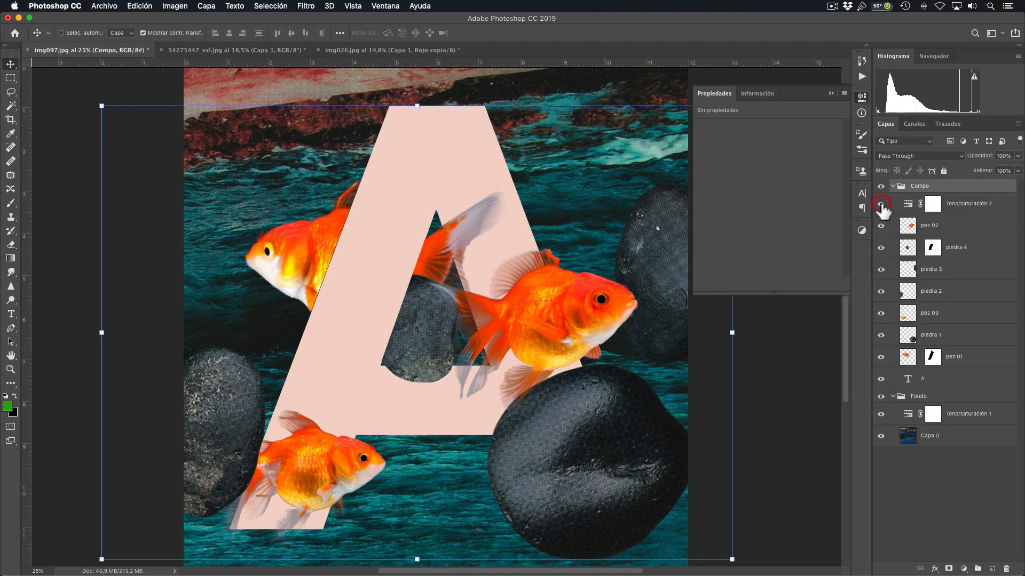
pyautogui.click(880, 204)
pyautogui.moveTo(967, 204); pyautogui.dragTo(966, 182)
pyautogui.click(892, 208)
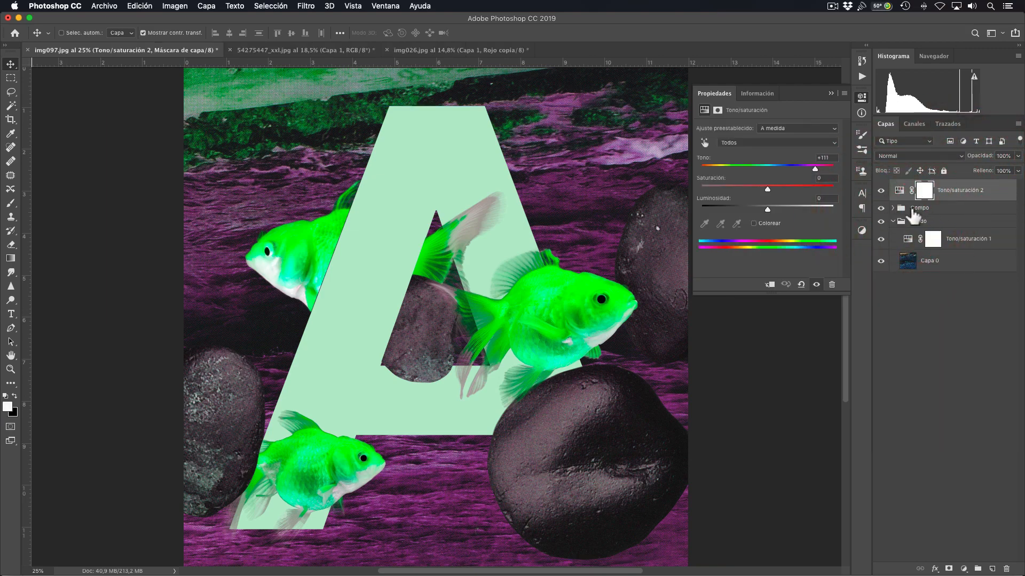
# Step: Collapse the Fondo group and clip the Tono/saturación 2 adjustment to the Compo group
pyautogui.click(897, 211)
pyautogui.click(938, 209)
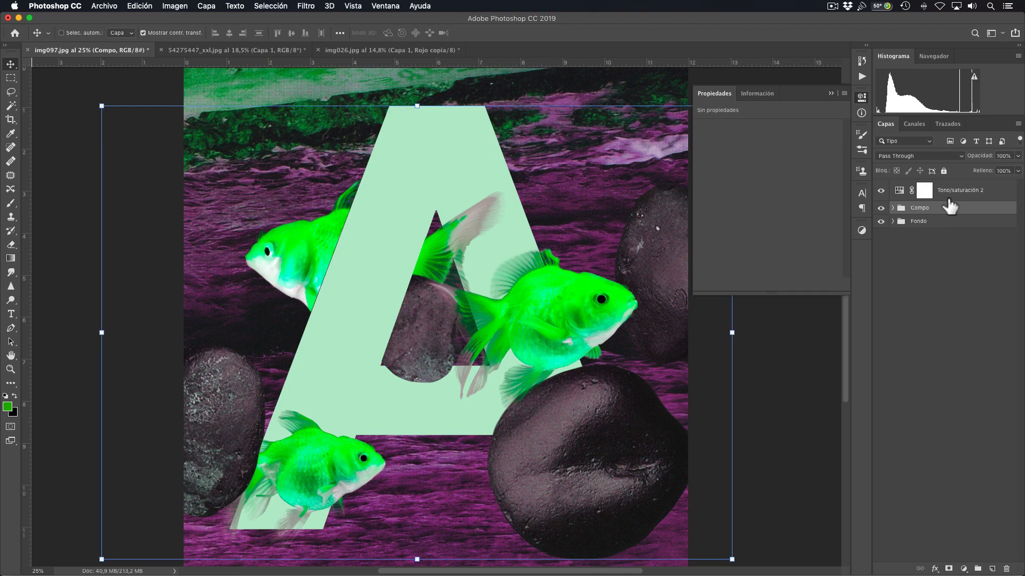
pyautogui.moveTo(950, 207); pyautogui.dragTo(940, 195)
pyautogui.moveTo(940, 195); pyautogui.dragTo(939, 198)
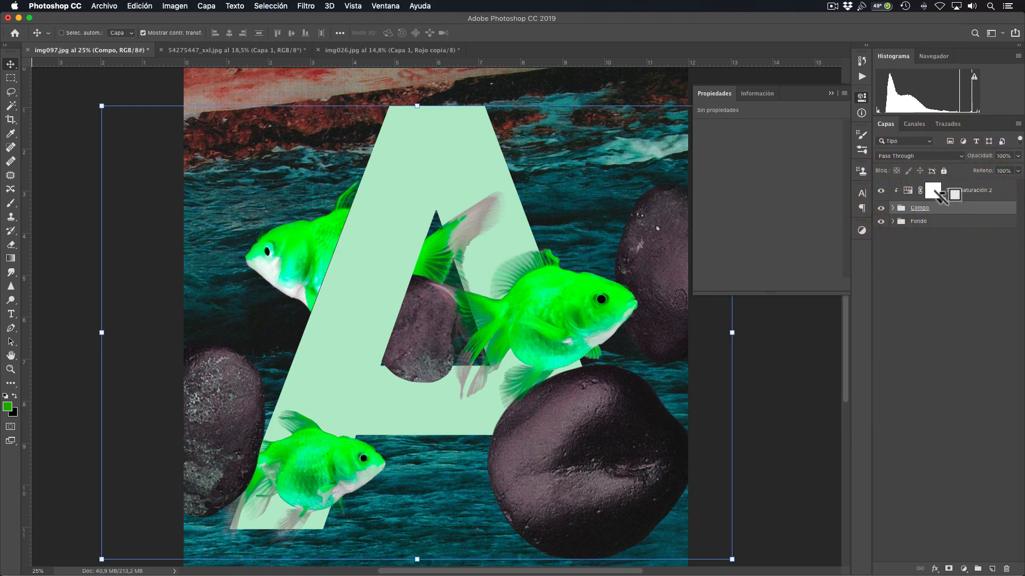
# Step: Set the hue of the clipped Tono/saturación 2 adjustment to -16
pyautogui.click(907, 199)
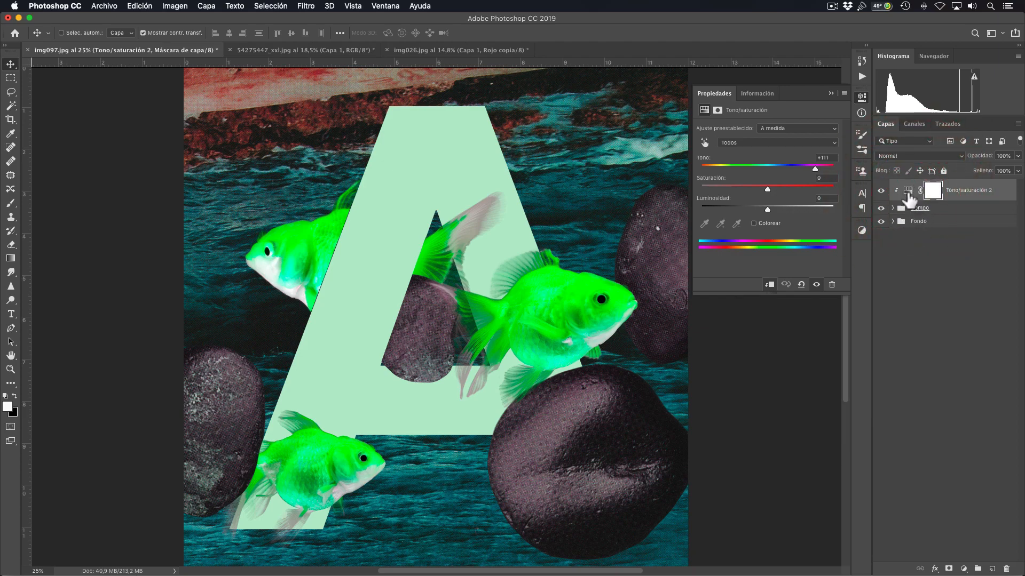
pyautogui.click(939, 208)
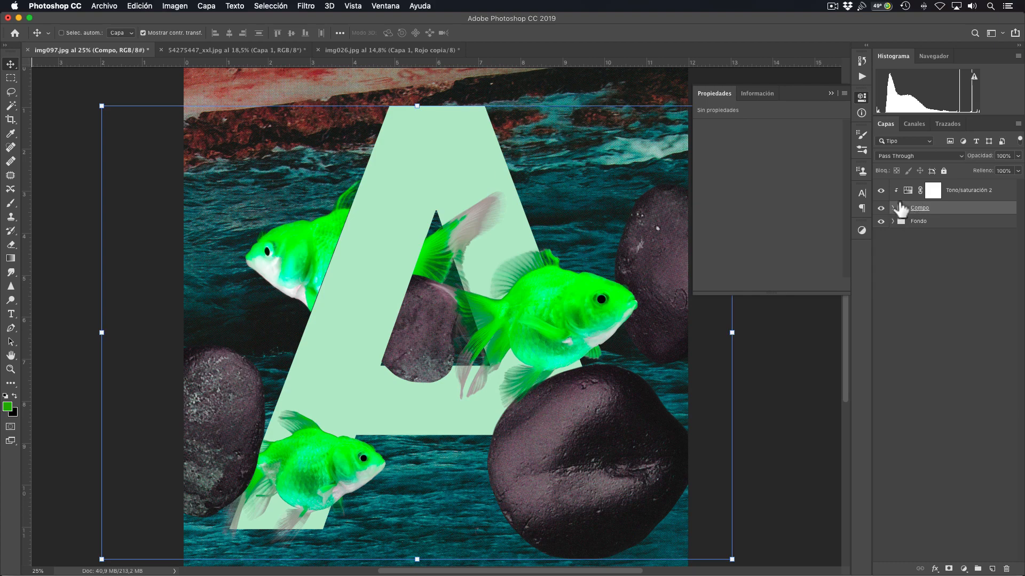
pyautogui.click(907, 192)
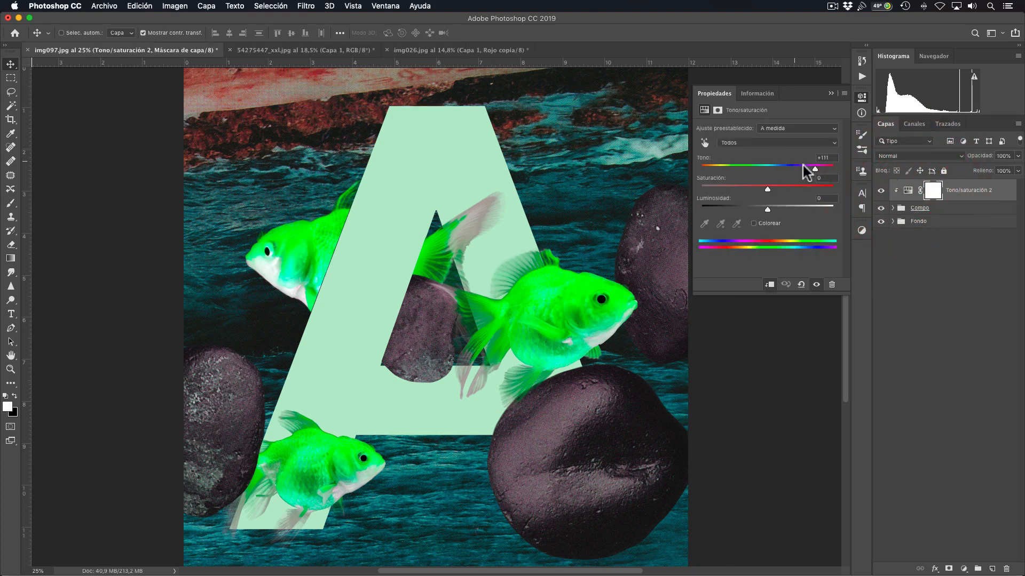
pyautogui.moveTo(805, 167); pyautogui.dragTo(757, 161)
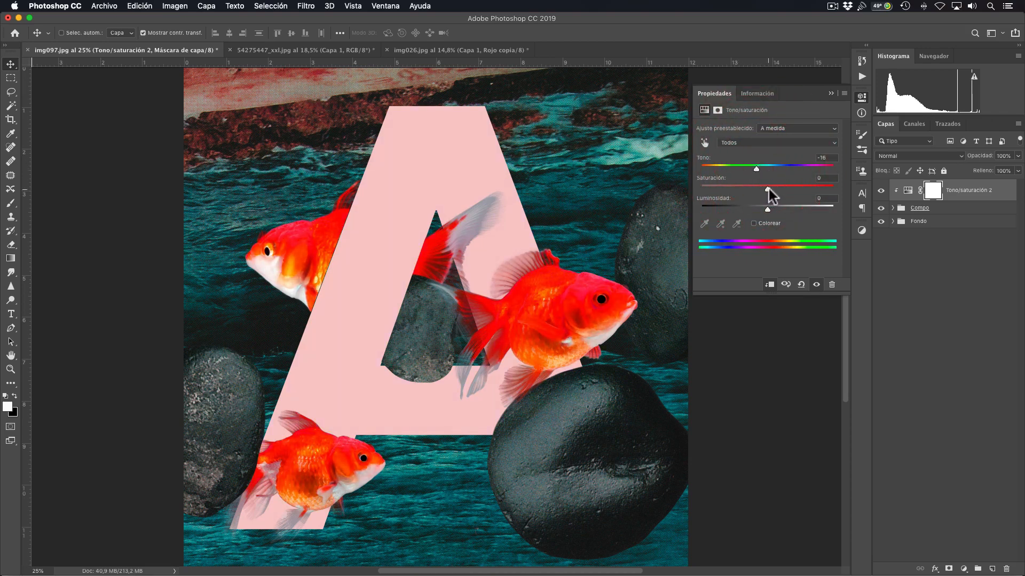
# Step: Add a Vibrance (Intensidad) adjustment layer clipped to the Compo group, with vibrance +28 and saturation -22
pyautogui.click(964, 569)
pyautogui.click(945, 441)
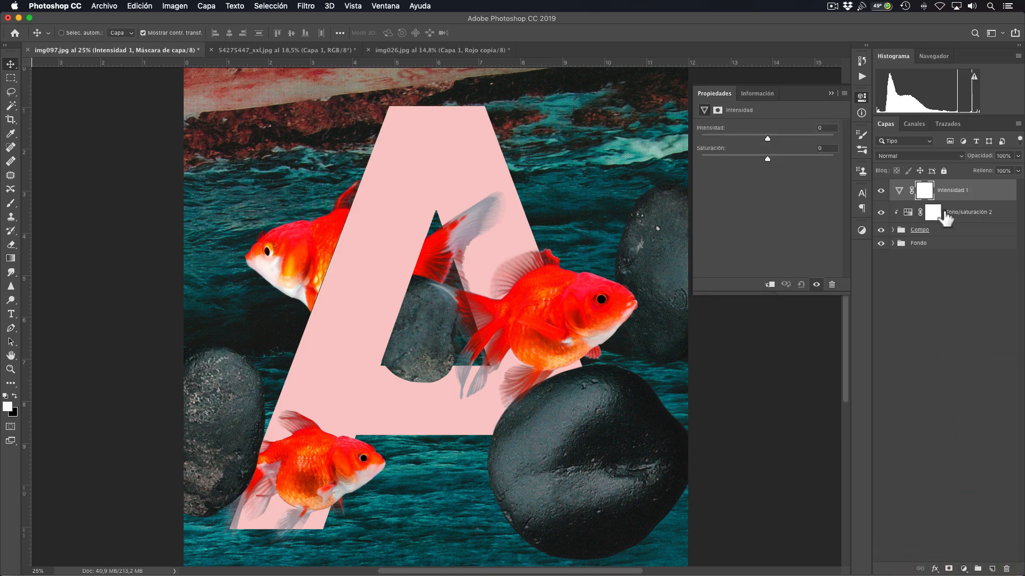
pyautogui.keyDown('alt'); pyautogui.click(957, 201); pyautogui.keyUp('alt')
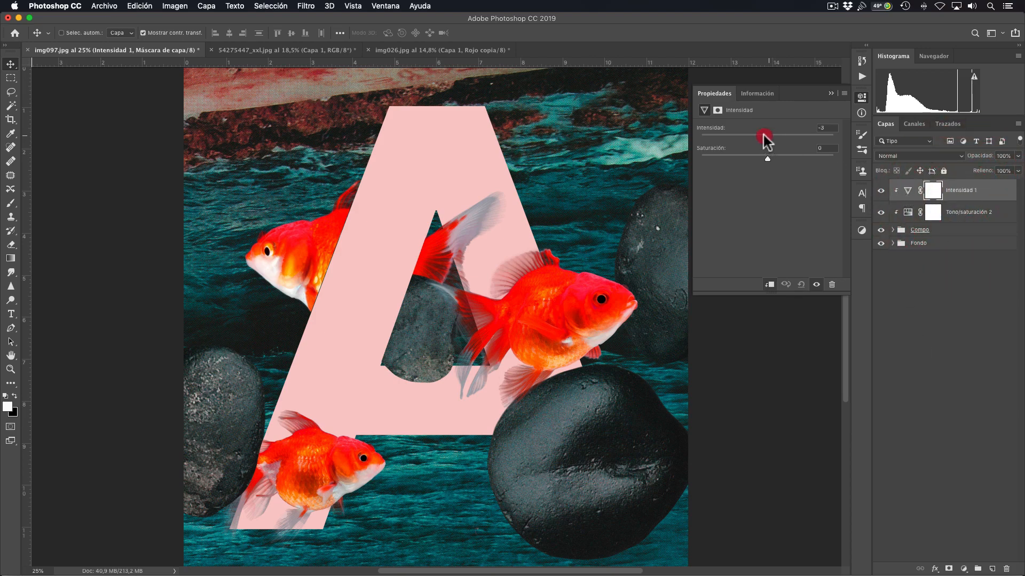
pyautogui.moveTo(763, 135); pyautogui.dragTo(752, 165)
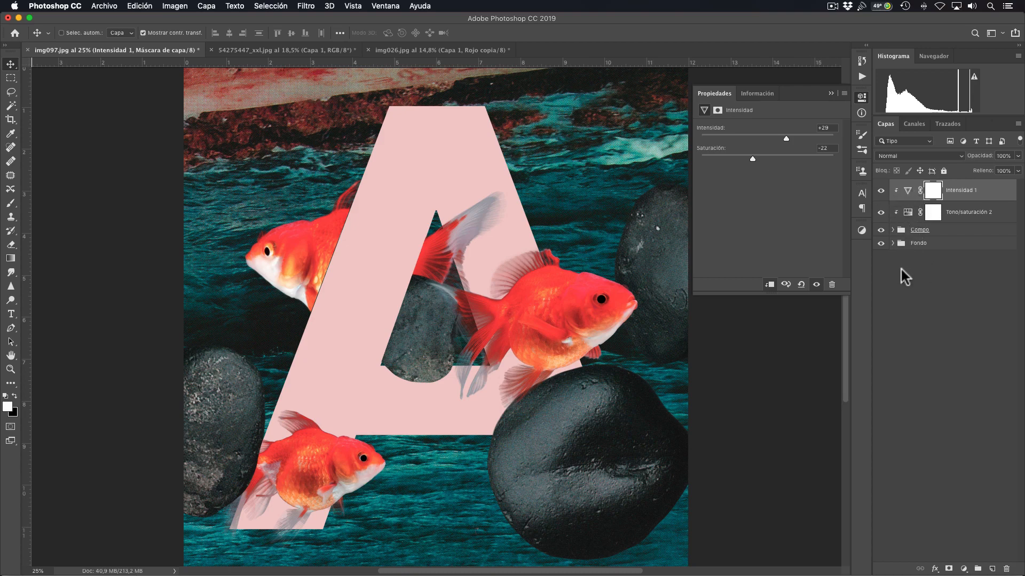
# Step: Delete the clipped Intensidad 1 and Tono/saturación 2 adjustment layers and clear the layer selection
pyautogui.moveTo(881, 190)
pyautogui.mouseDown()
pyautogui.moveTo(881, 213)
pyautogui.moveTo(882, 191)
pyautogui.mouseUp()
pyautogui.press('BackSpace')
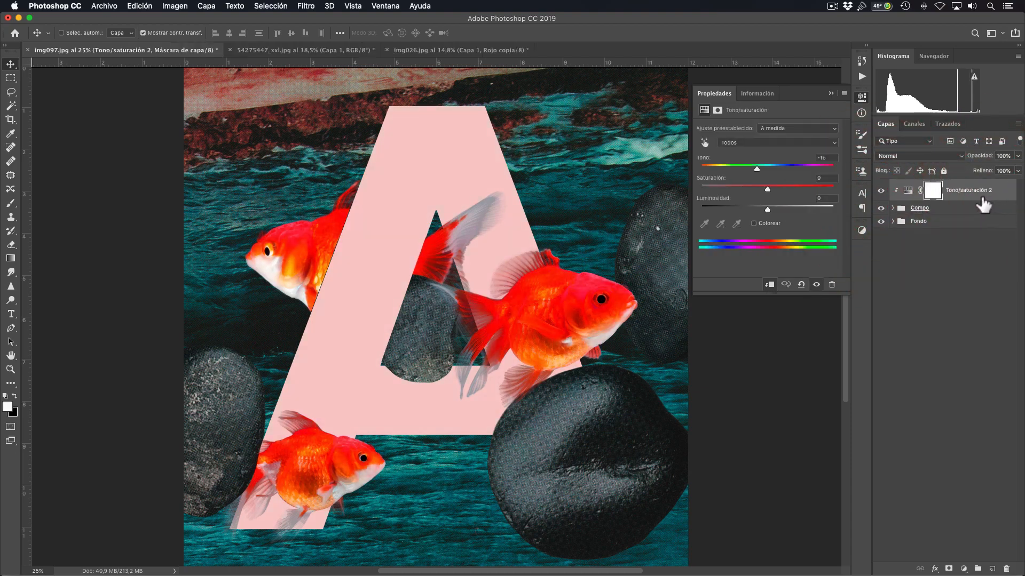
pyautogui.press('BackSpace')
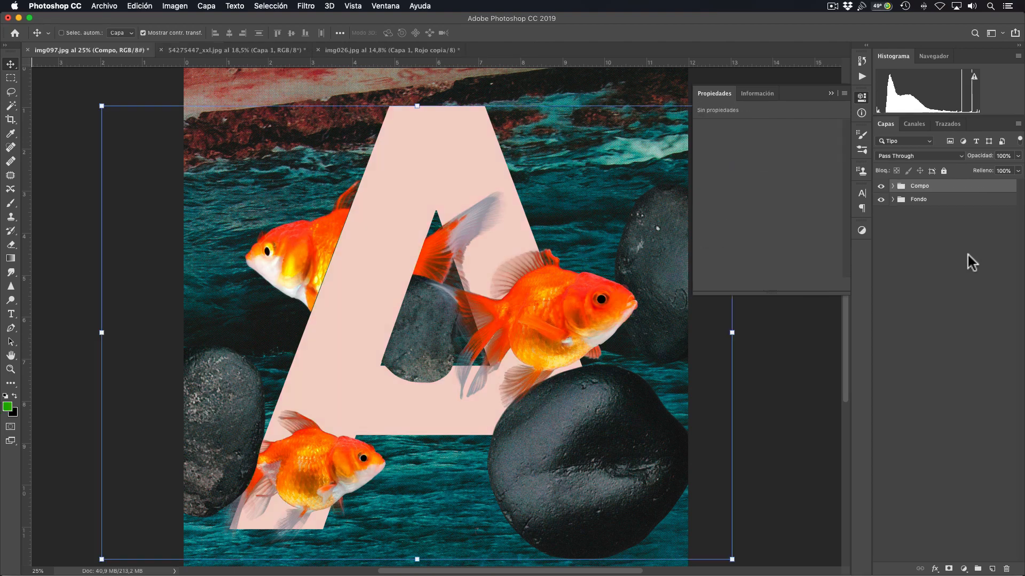
pyautogui.click(930, 302)
# Step: Expand the Compo group and add a Hue/Saturation adjustment layer directly above the pez 02 layer
pyautogui.click(893, 186)
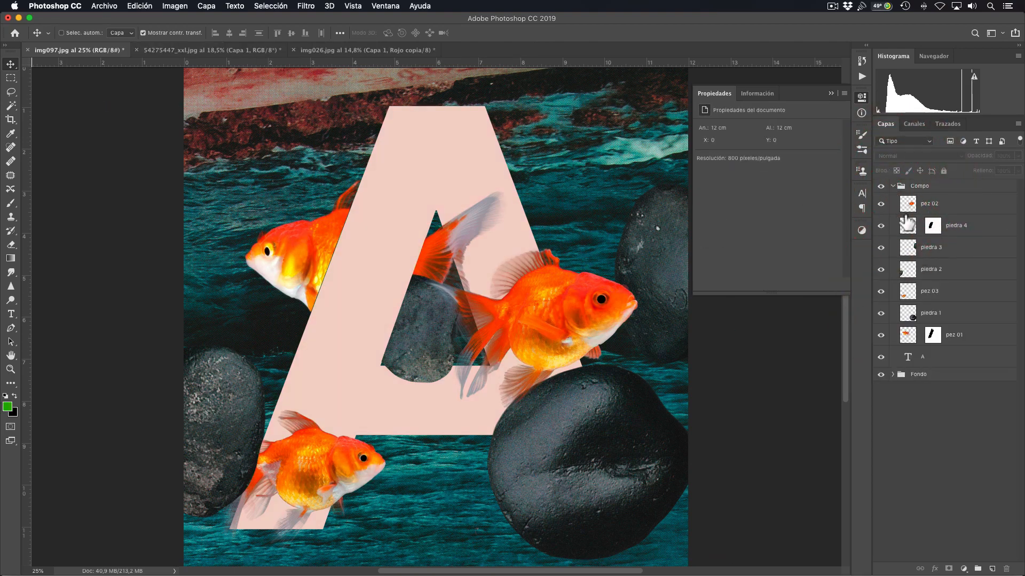
pyautogui.click(907, 204)
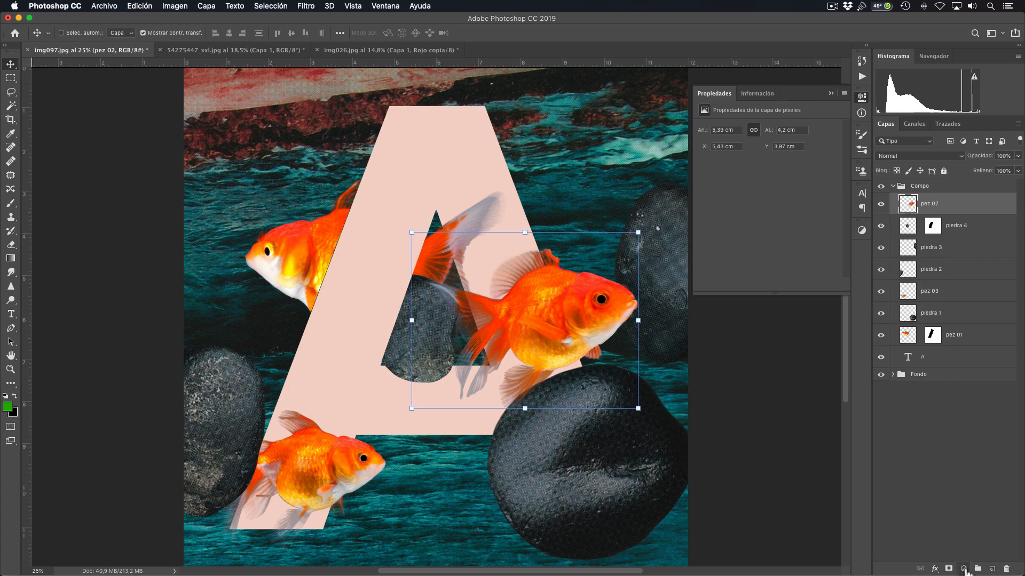
pyautogui.click(964, 569)
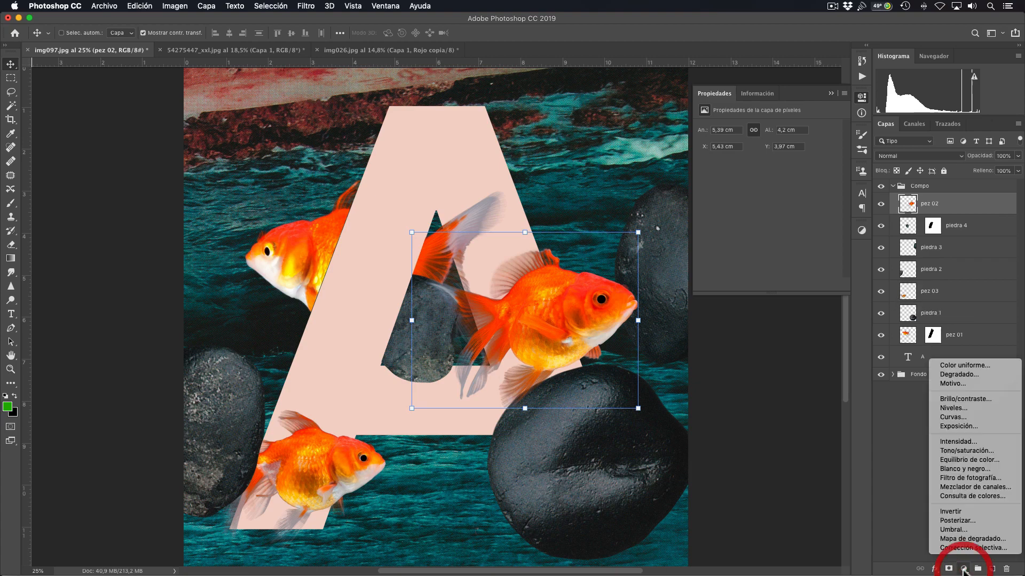
pyautogui.click(938, 450)
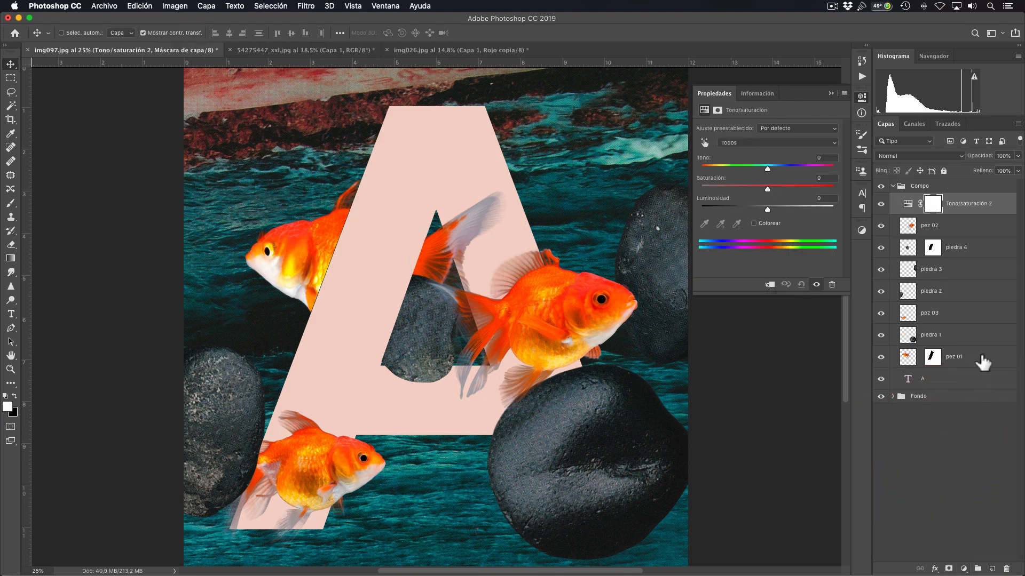
# Step: Colorise the Tono/saturación 2 adjustment and clip it to the pez 02 layer, with hue 360 and saturation 51
pyautogui.click(753, 224)
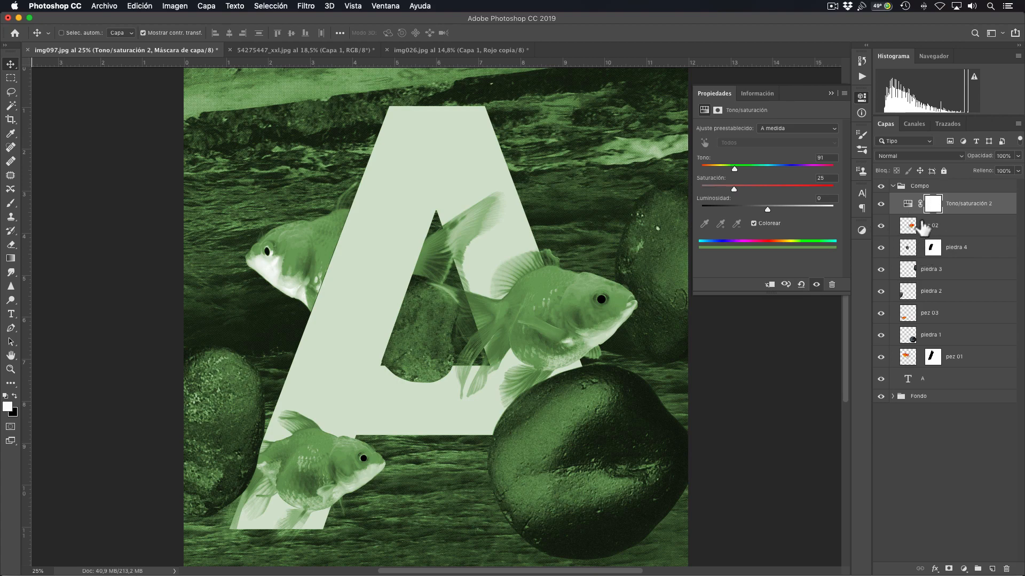
pyautogui.keyDown('alt'); pyautogui.click(945, 215); pyautogui.keyUp('alt')
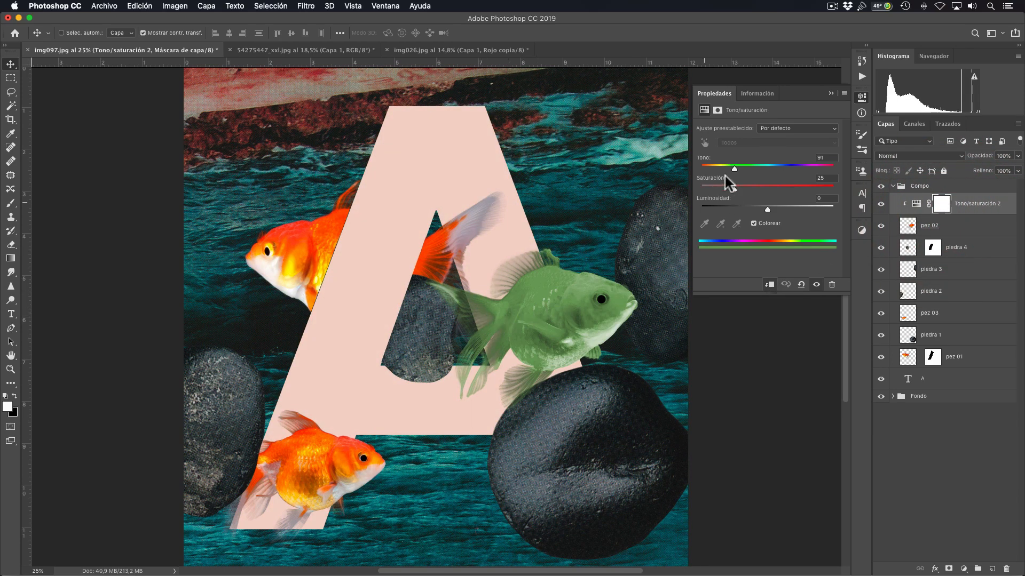
pyautogui.moveTo(758, 168); pyautogui.dragTo(802, 167)
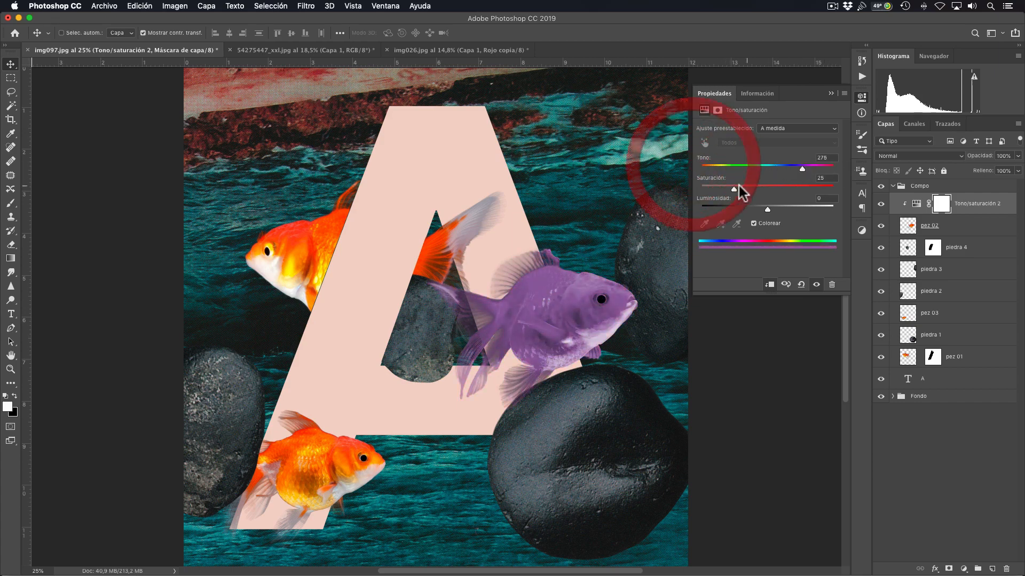
pyautogui.moveTo(738, 187); pyautogui.dragTo(815, 167)
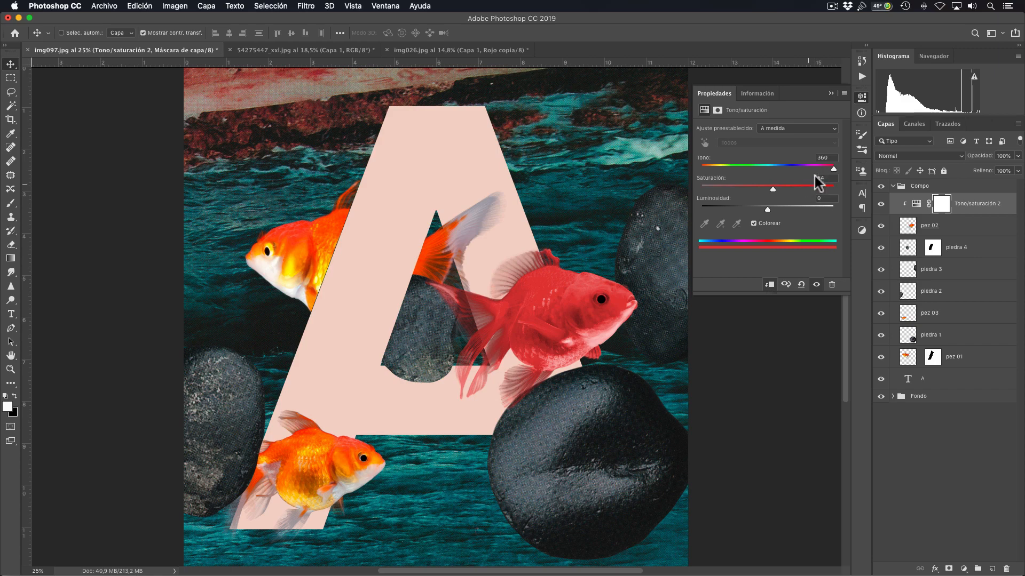
pyautogui.moveTo(834, 172)
pyautogui.mouseDown()
pyautogui.moveTo(824, 169)
pyautogui.moveTo(835, 166)
pyautogui.mouseUp()
pyautogui.moveTo(772, 187)
pyautogui.mouseDown()
pyautogui.moveTo(748, 184)
pyautogui.moveTo(810, 186)
pyautogui.moveTo(766, 188)
pyautogui.mouseUp()
# Step: Compare the pez 02 fish with and without its colour adjustment and set the adjustment's saturation to 53
pyautogui.click(882, 206)
pyautogui.click(881, 206)
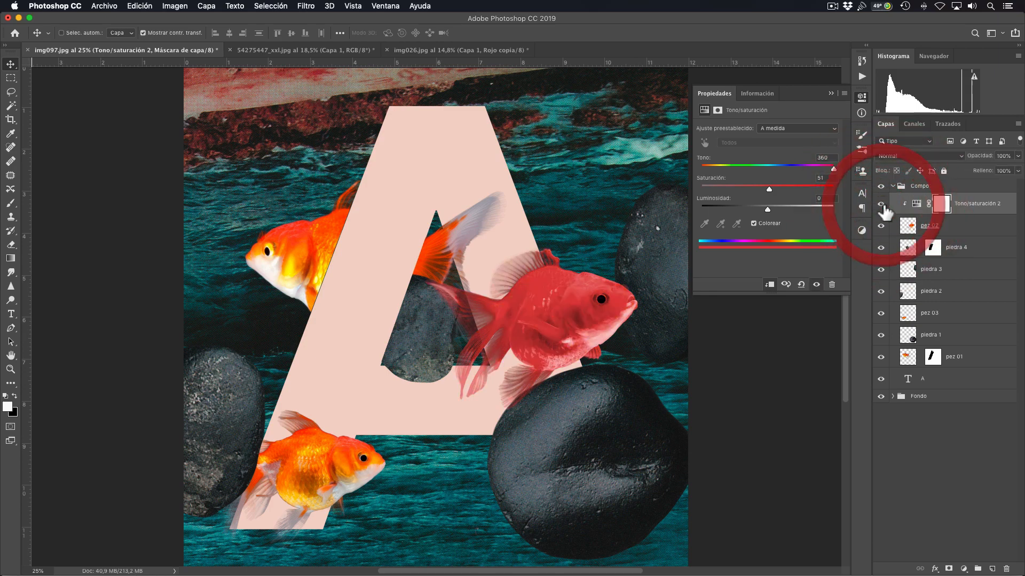
pyautogui.click(882, 205)
pyautogui.click(882, 205)
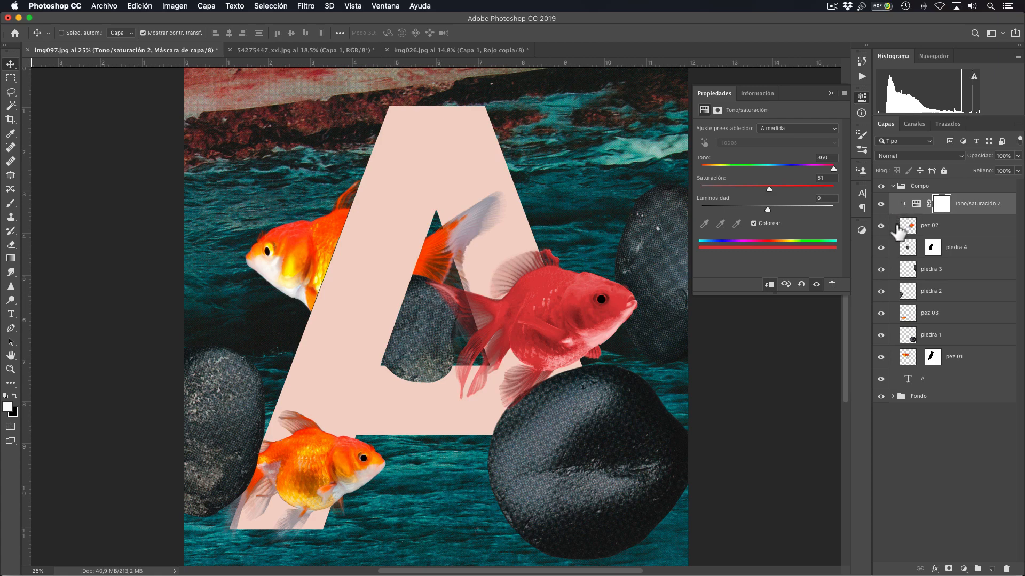
pyautogui.moveTo(769, 188)
pyautogui.mouseDown()
pyautogui.moveTo(781, 185)
pyautogui.moveTo(770, 189)
pyautogui.mouseUp()
pyautogui.click(914, 203)
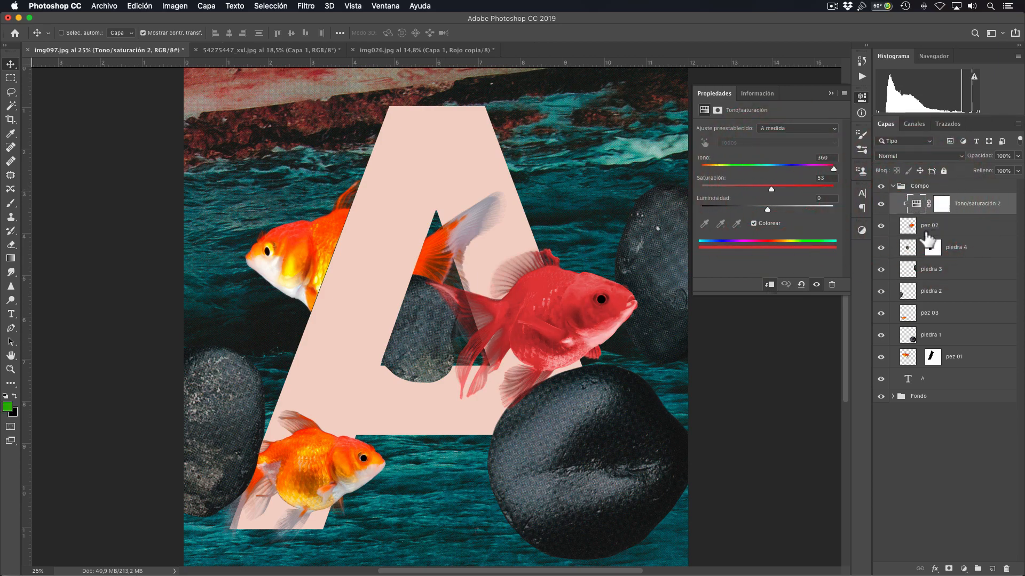
# Step: Try the Color blend mode on the Tono/saturación 2 layer, compare its effect, and restore the Normal mode
pyautogui.click(910, 155)
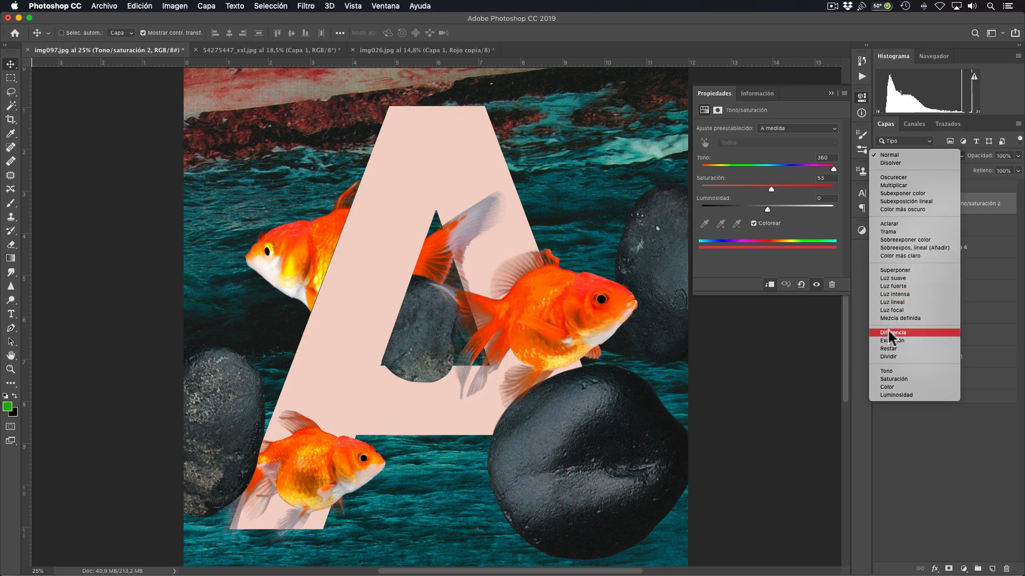
pyautogui.click(880, 386)
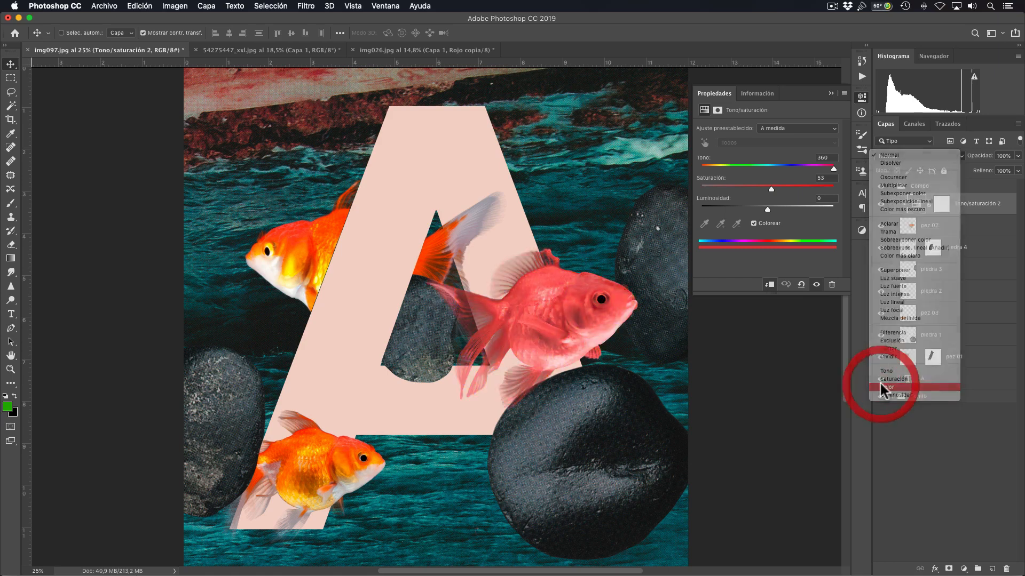
pyautogui.click(880, 205)
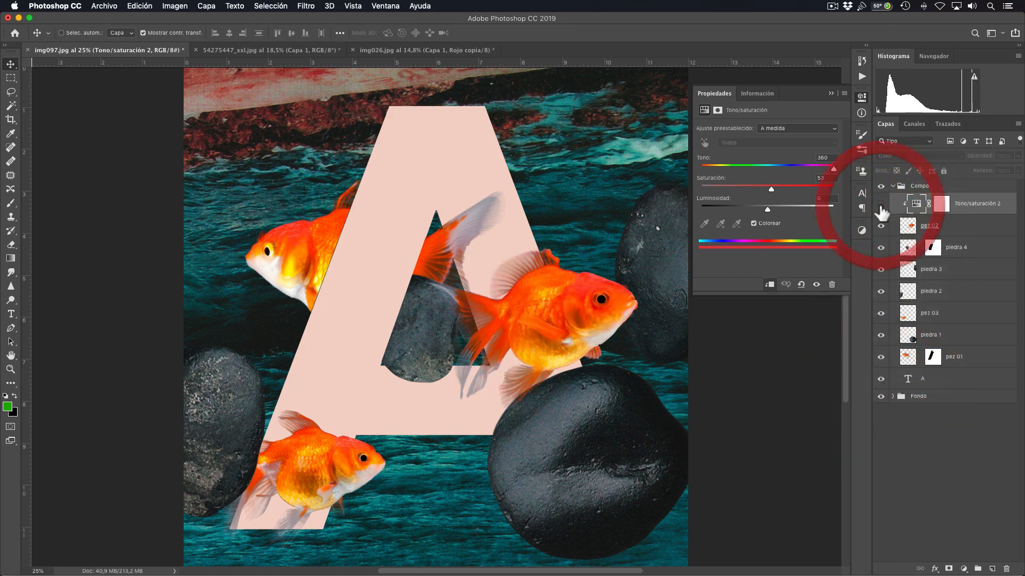
pyautogui.click(880, 204)
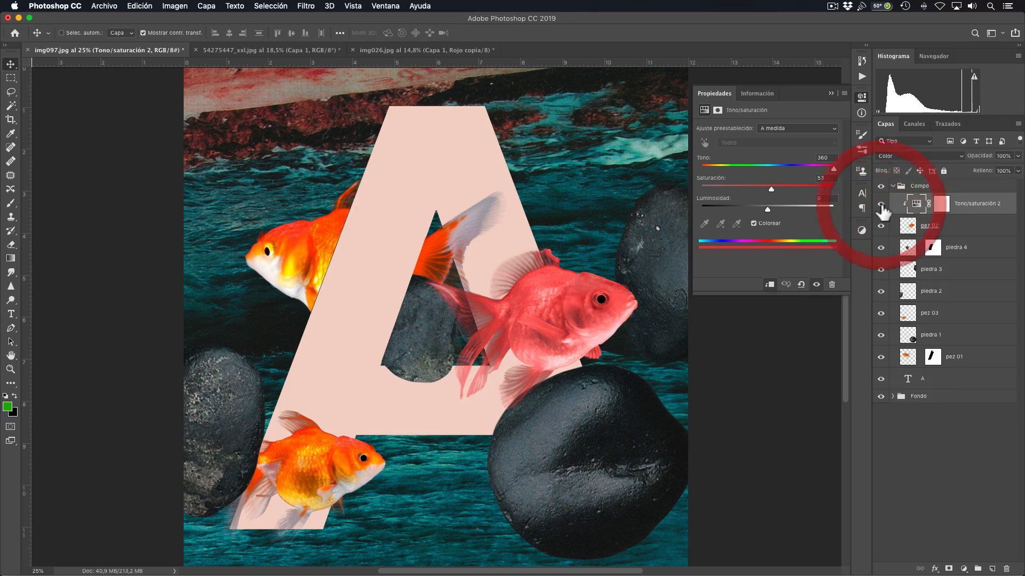
pyautogui.click(922, 156)
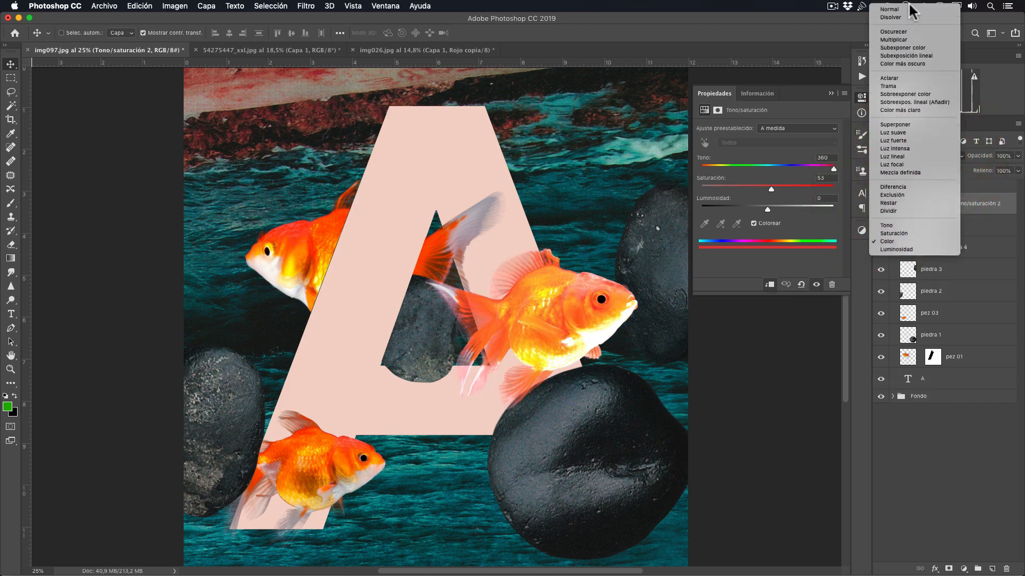
pyautogui.click(909, 9)
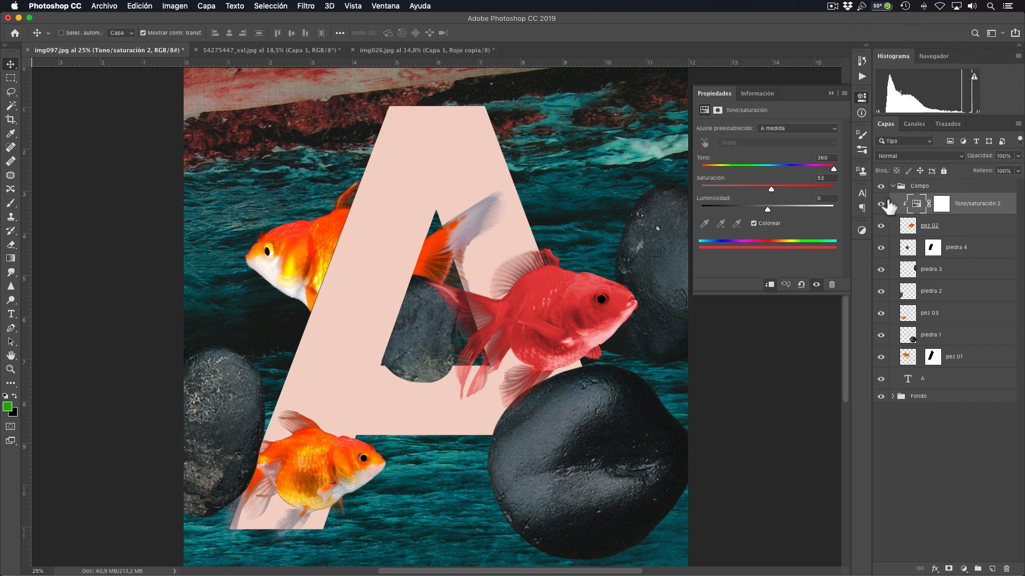
# Step: Lower the opacity of the Tono/saturación 2 layer to 70%, comparing the pez 02 fish with and without it
pyautogui.click(1003, 156)
pyautogui.click(1018, 156)
pyautogui.moveTo(1017, 169)
pyautogui.mouseDown()
pyautogui.moveTo(976, 166)
pyautogui.moveTo(1022, 174)
pyautogui.moveTo(1010, 172)
pyautogui.mouseUp()
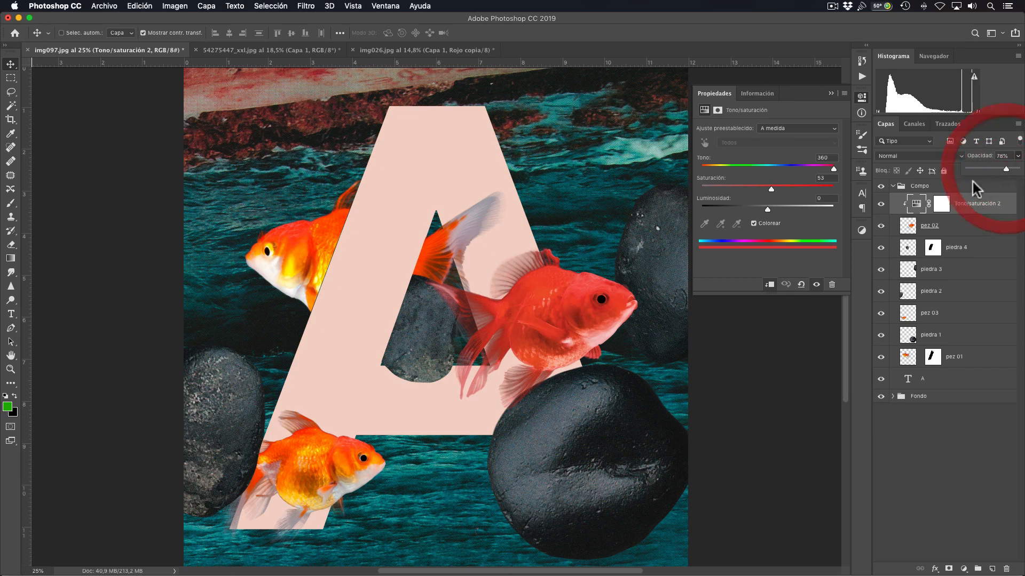
pyautogui.click(881, 203)
pyautogui.click(881, 204)
pyautogui.click(881, 204)
pyautogui.click(881, 203)
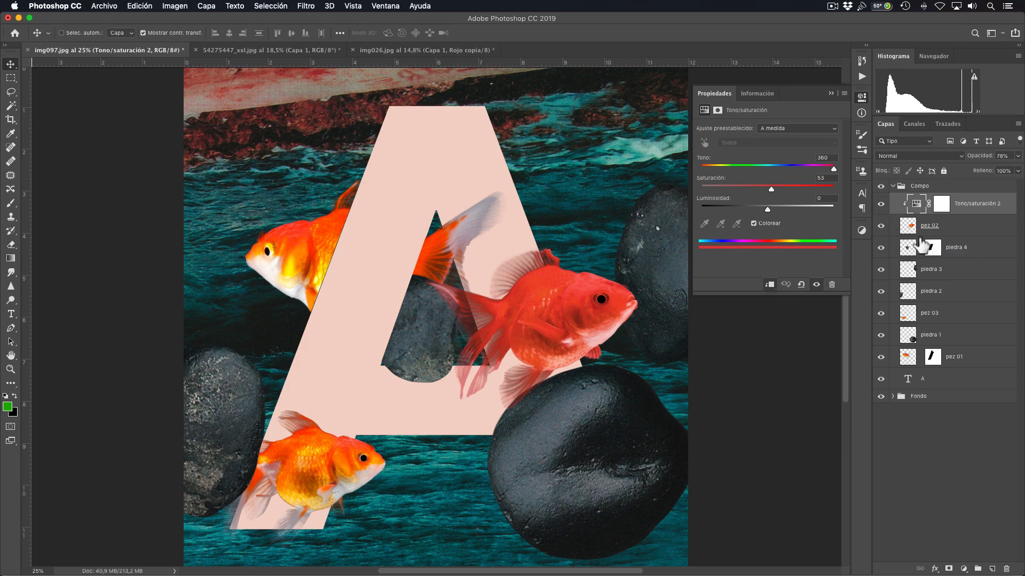
pyautogui.click(1002, 155)
# Step: Duplicate the Tono/saturación 2 adjustment, place the copy directly above the pez 03 layer and clip it to that layer
pyautogui.moveTo(983, 208); pyautogui.dragTo(992, 568)
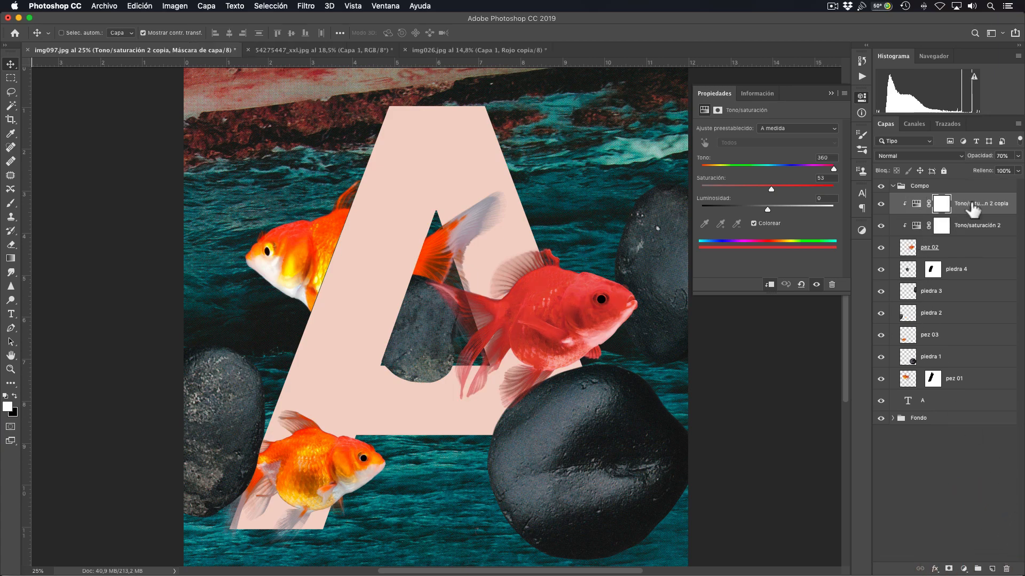
pyautogui.moveTo(984, 210); pyautogui.dragTo(974, 315)
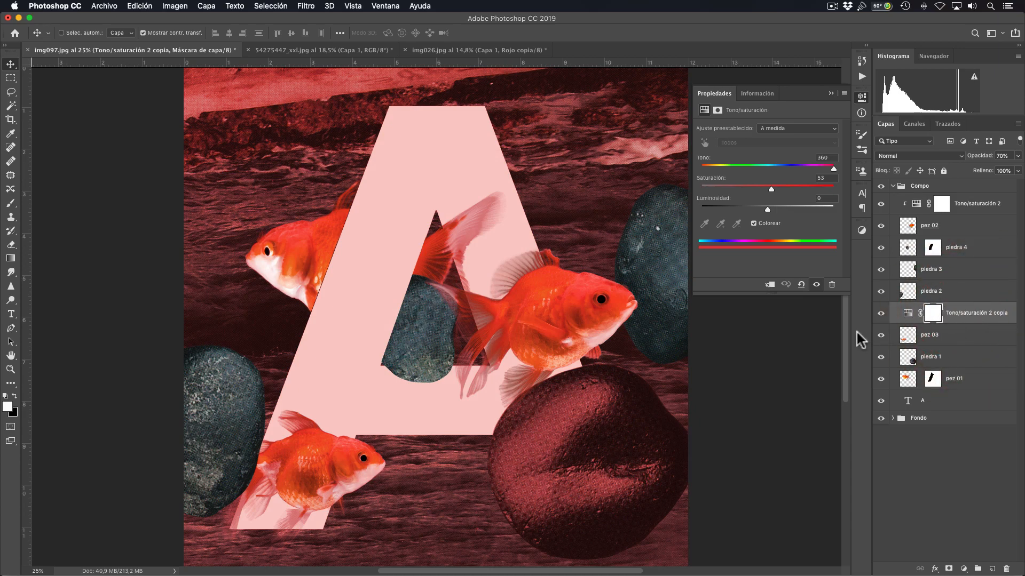
pyautogui.keyDown('alt'); pyautogui.click(948, 325); pyautogui.keyUp('alt')
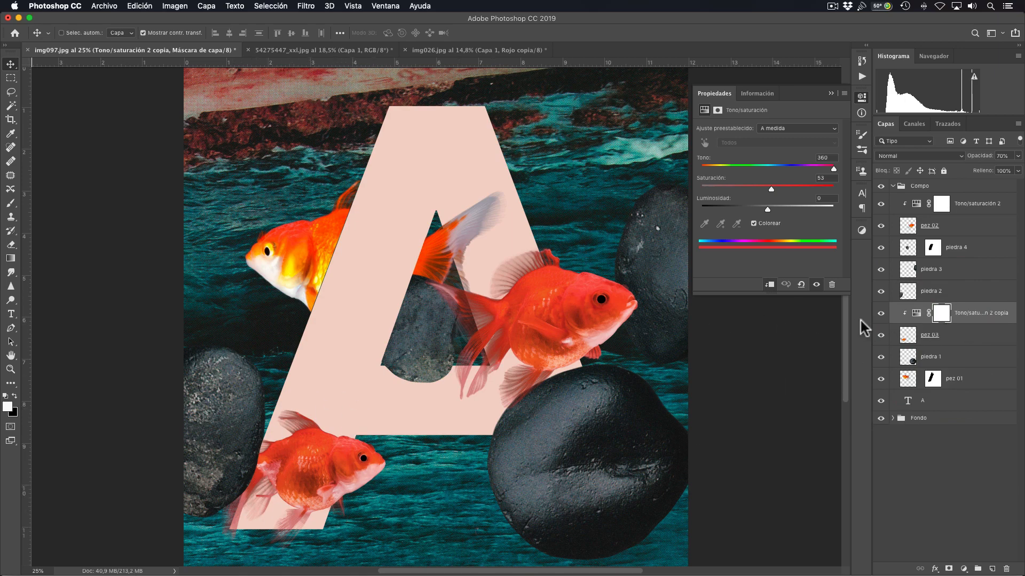
# Step: Compare the pez 03 fish with and without its clipped colour adjustment
pyautogui.click(881, 314)
pyautogui.click(881, 314)
pyautogui.click(881, 314)
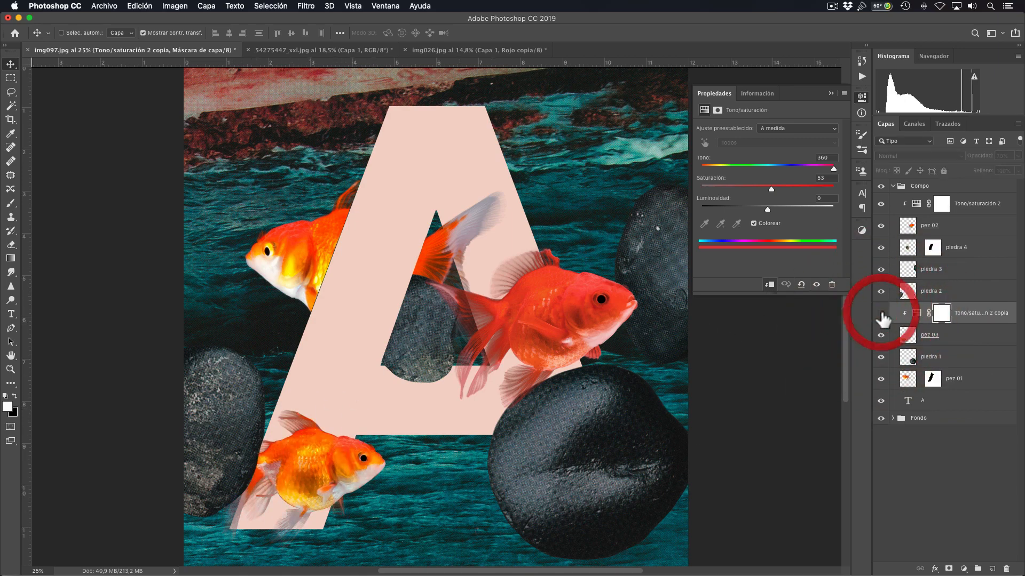
pyautogui.click(882, 314)
pyautogui.click(882, 314)
pyautogui.click(882, 314)
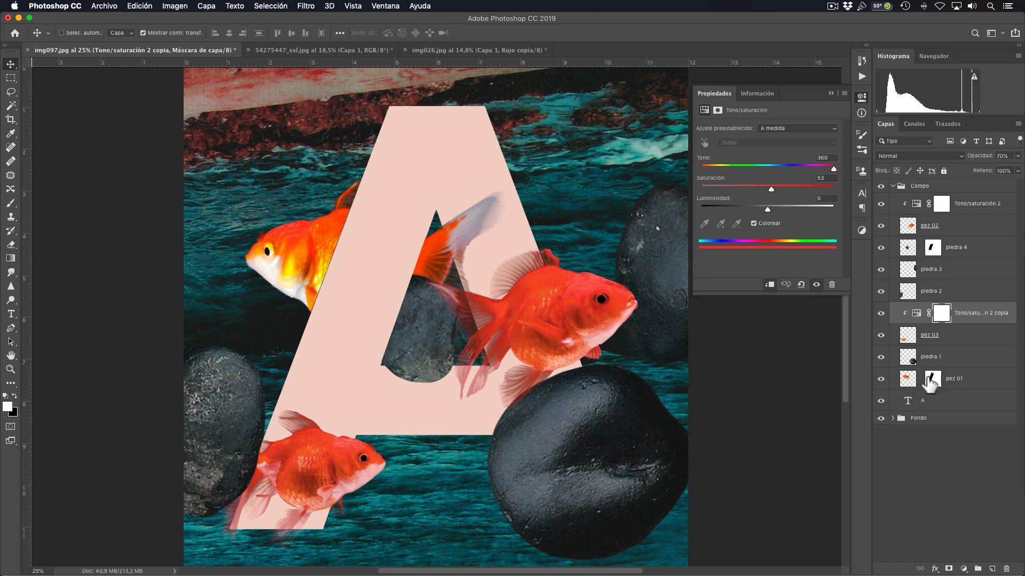
# Step: Convert the masked pez 01 layer into a smart object
pyautogui.click(905, 380)
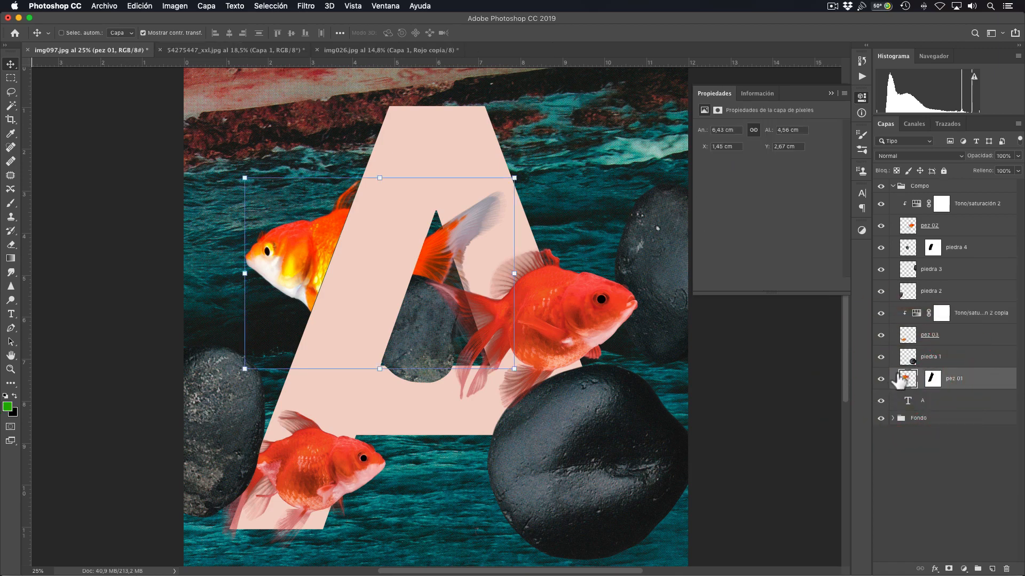
pyautogui.rightClick(908, 380)
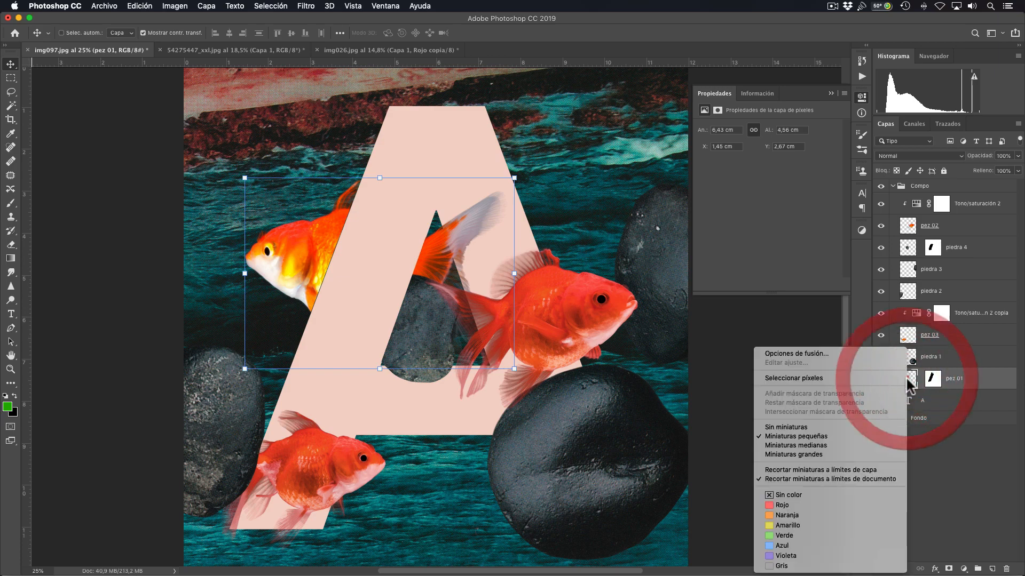
pyautogui.click(976, 384)
pyautogui.rightClick(985, 387)
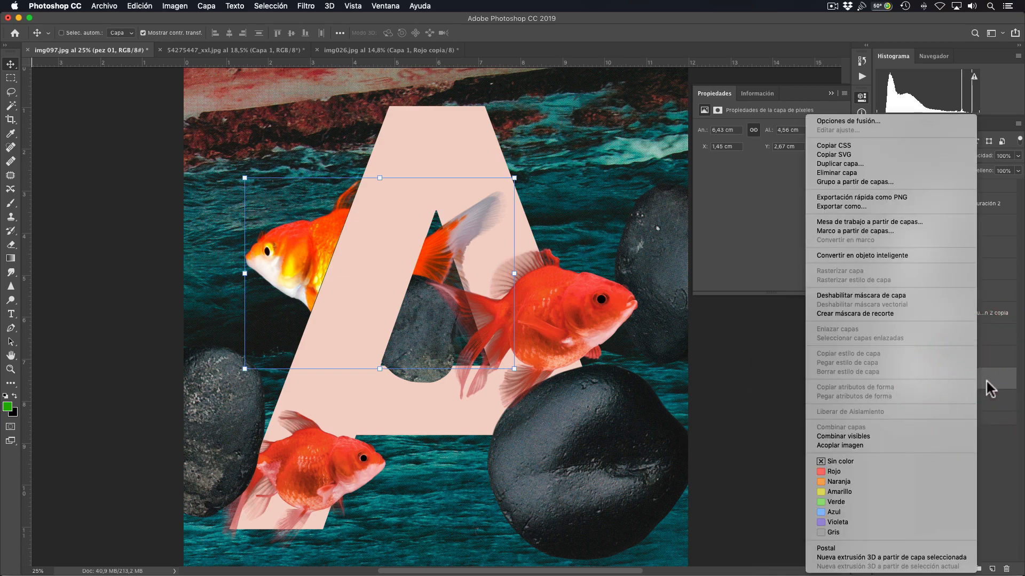
pyautogui.click(854, 255)
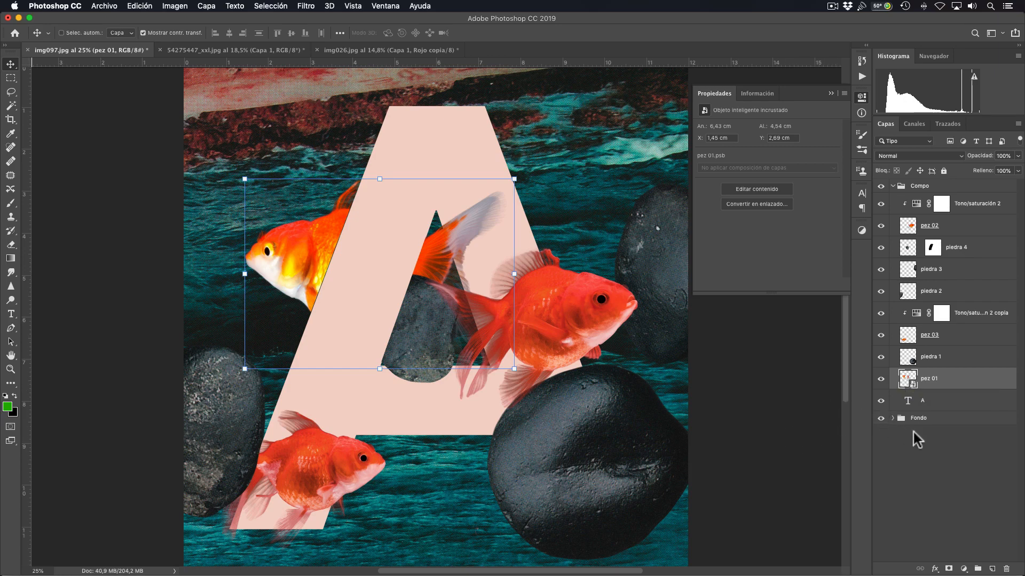
# Step: Open the contents of the pez 01 smart object without colour management and add a Hue/Saturation adjustment layer above the fish
pyautogui.doubleClick(907, 380)
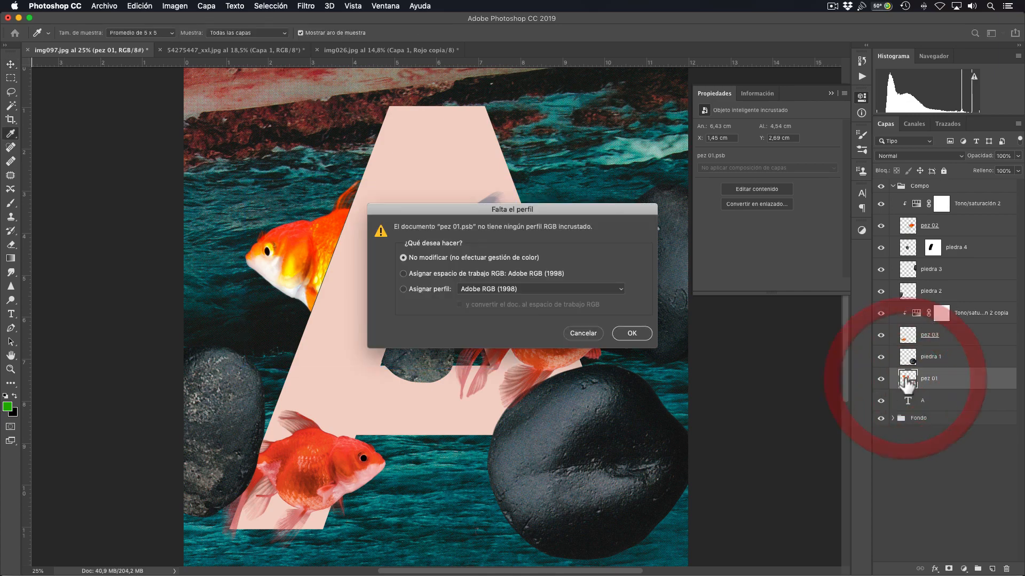
pyautogui.click(632, 334)
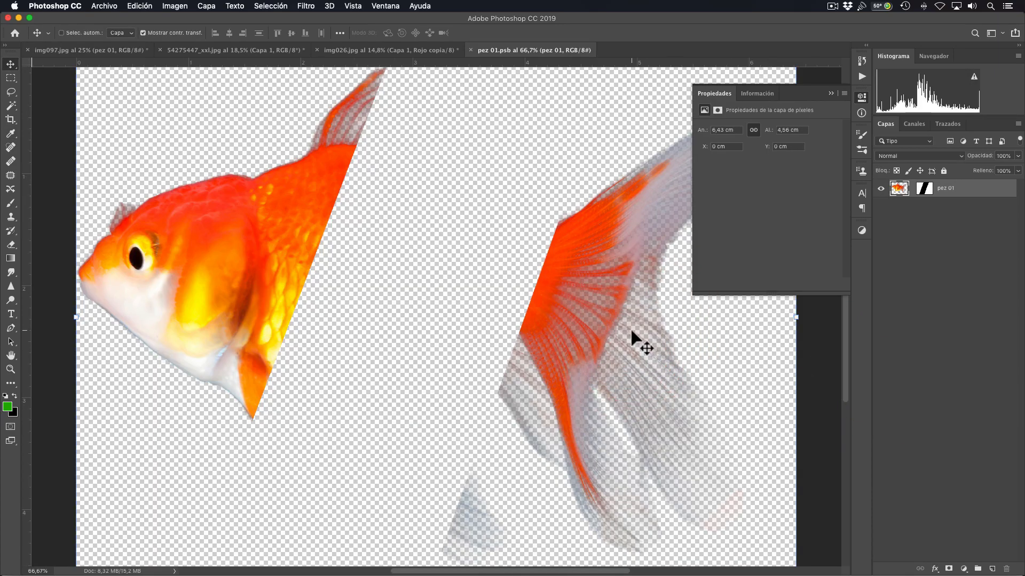
pyautogui.press('super+minus')
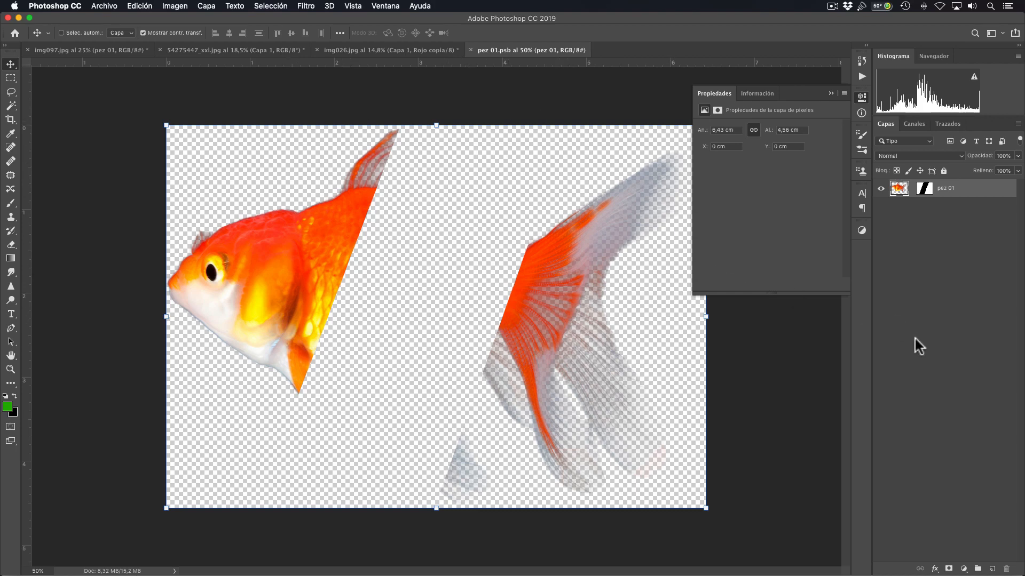
pyautogui.click(963, 569)
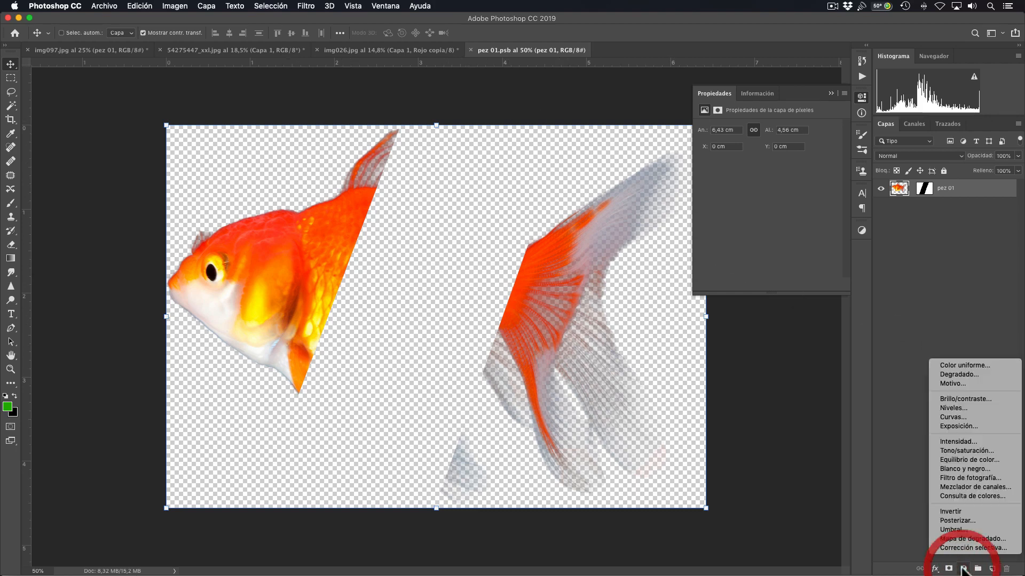
pyautogui.click(961, 449)
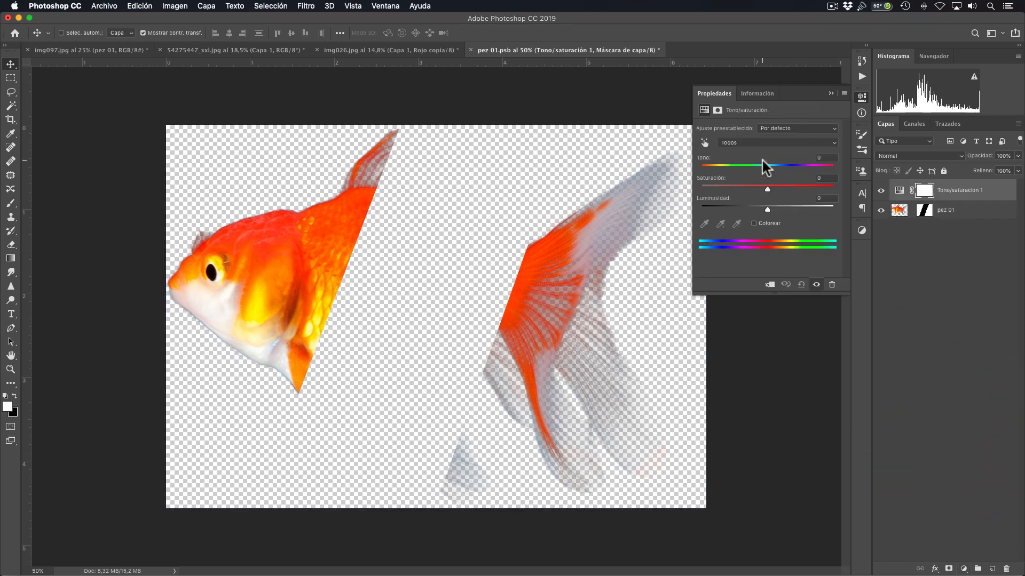
# Step: Colorise the adjustment in pez 01.psb with hue 360 and saturation 52
pyautogui.click(754, 223)
pyautogui.moveTo(735, 168); pyautogui.dragTo(834, 168)
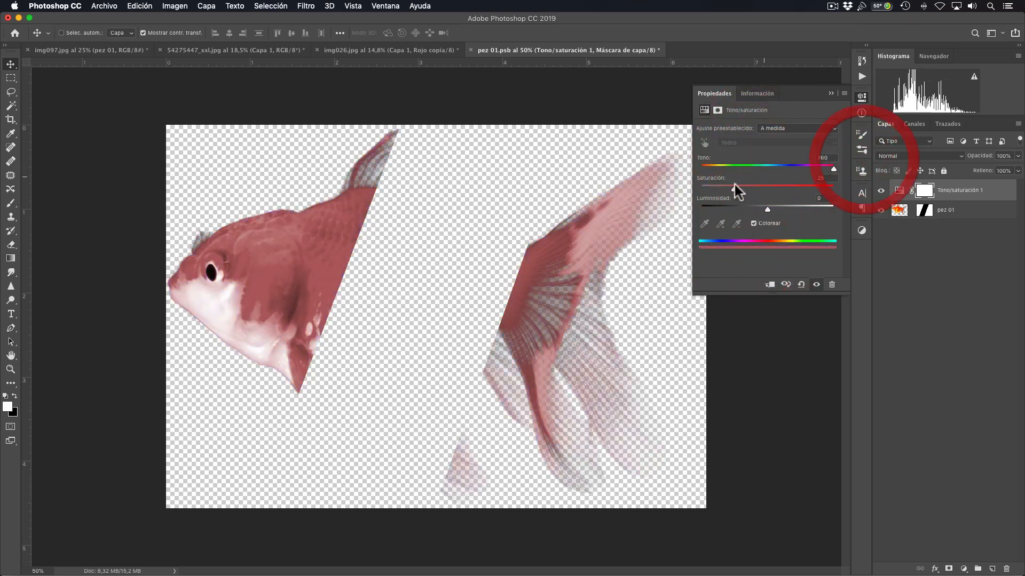
pyautogui.moveTo(735, 188); pyautogui.dragTo(771, 188)
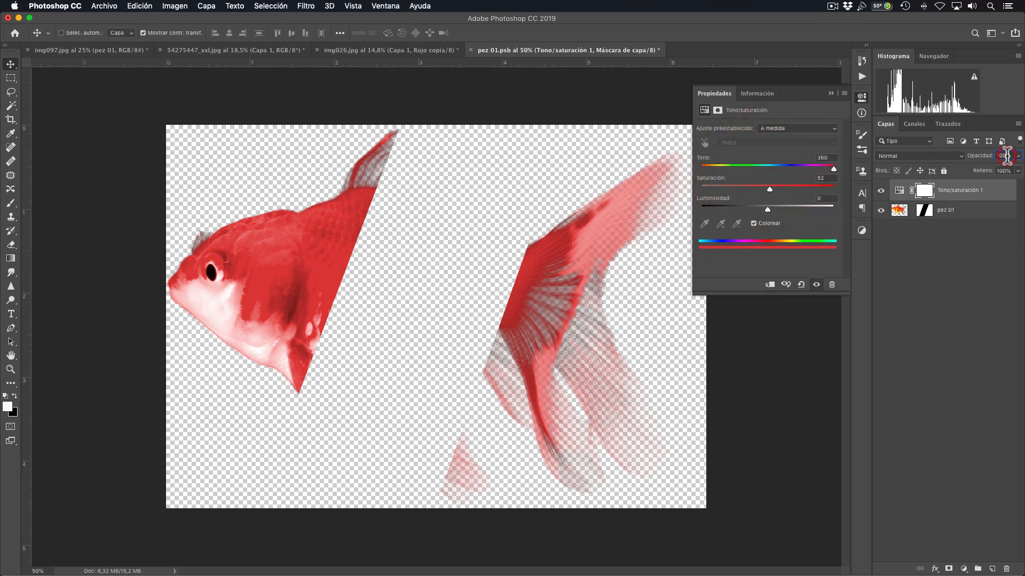
# Step: Set the Tono/saturación 1 layer's opacity to 70%, clear the layer selection and save pez 01.psb
pyautogui.click(1005, 156)
pyautogui.write('70')
pyautogui.press('Return')
pyautogui.click(939, 286)
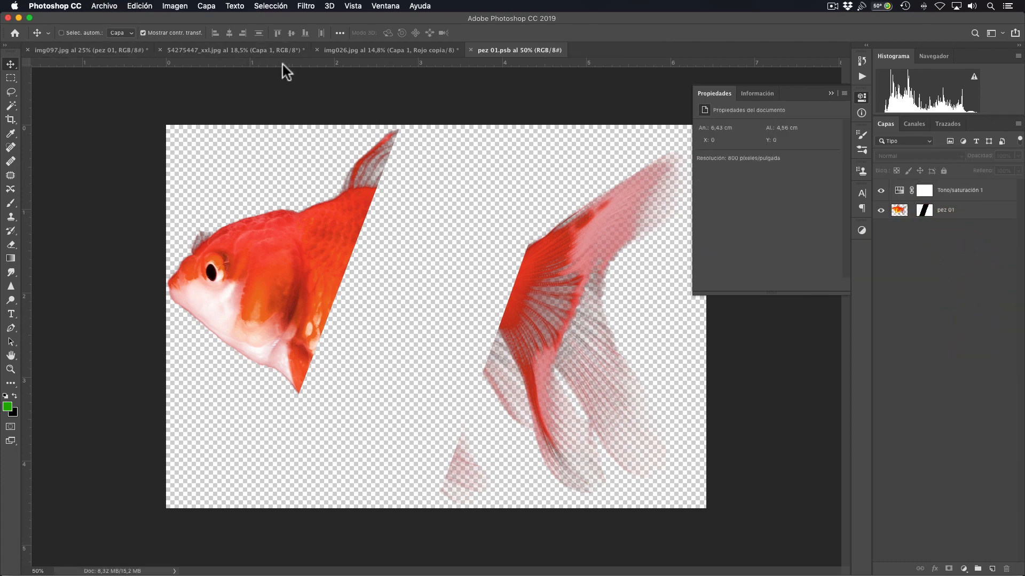
# Step: Check the recoloured pez 01 fish in img097.jpg with no layer selected, and return to the pez 01.psb document
pyautogui.click(111, 50)
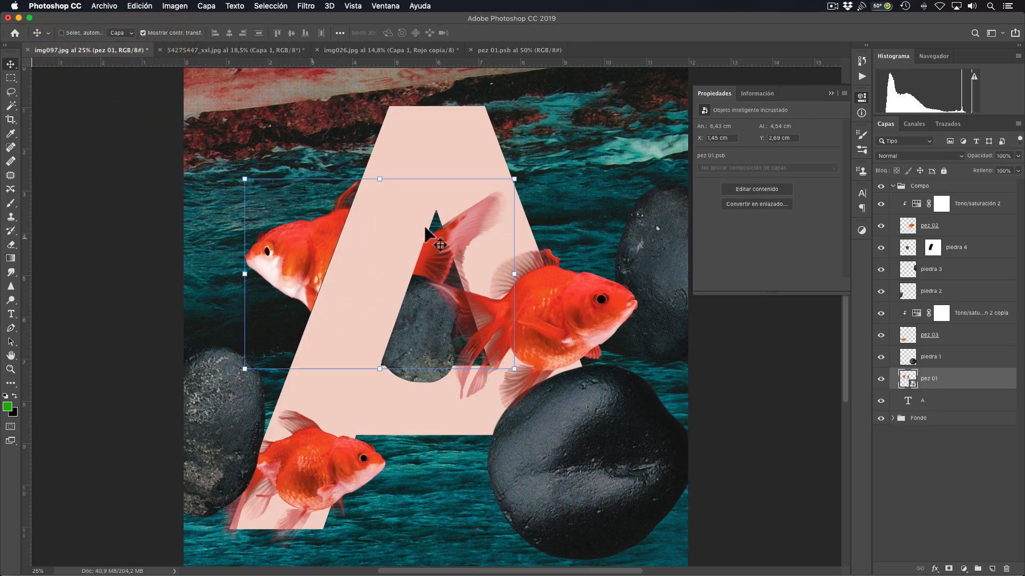
pyautogui.click(910, 463)
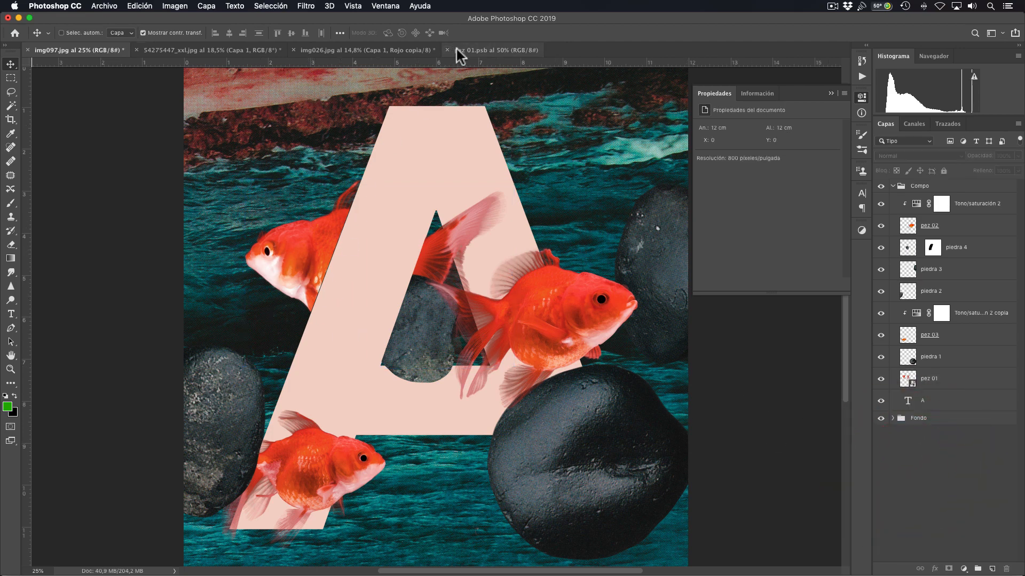
pyautogui.click(476, 49)
pyautogui.moveTo(479, 51); pyautogui.dragTo(148, 49)
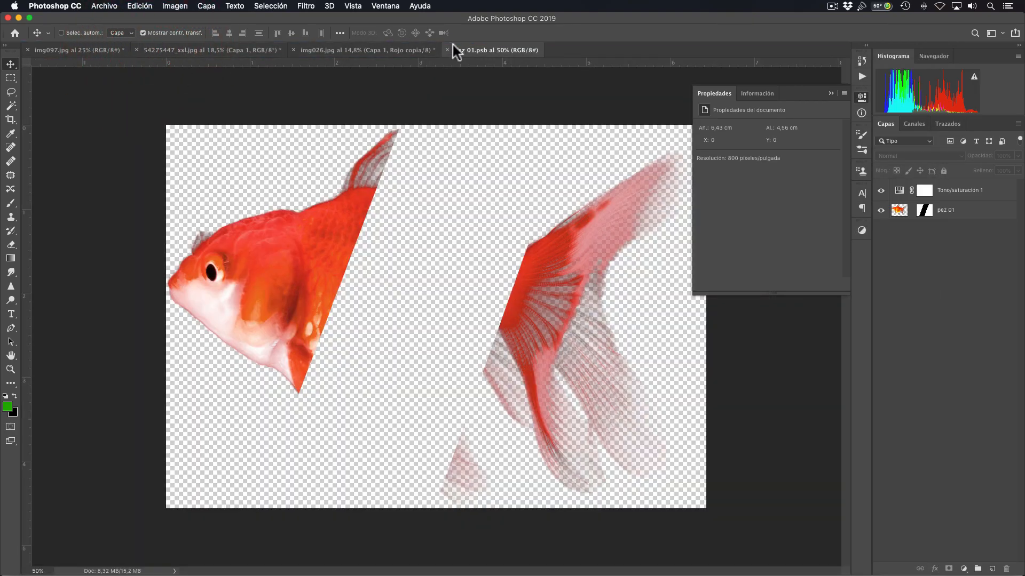
# Step: Place the pez 01.psb document beside img097.jpg, save it with the Tono/saturación 1 layer hidden, check the composition and return to pez 01.psb
pyautogui.moveTo(453, 47); pyautogui.dragTo(163, 50)
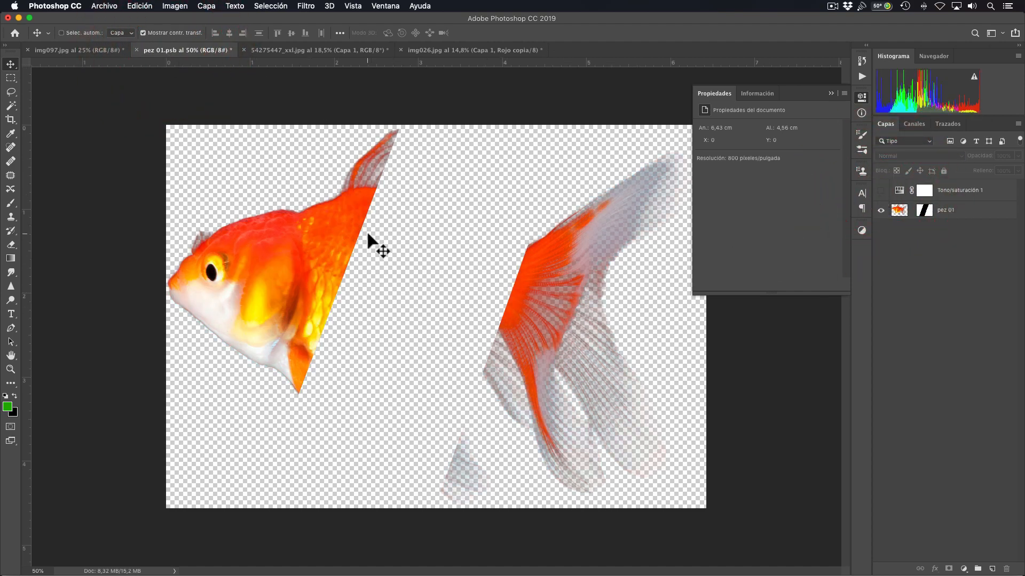
pyautogui.click(104, 5)
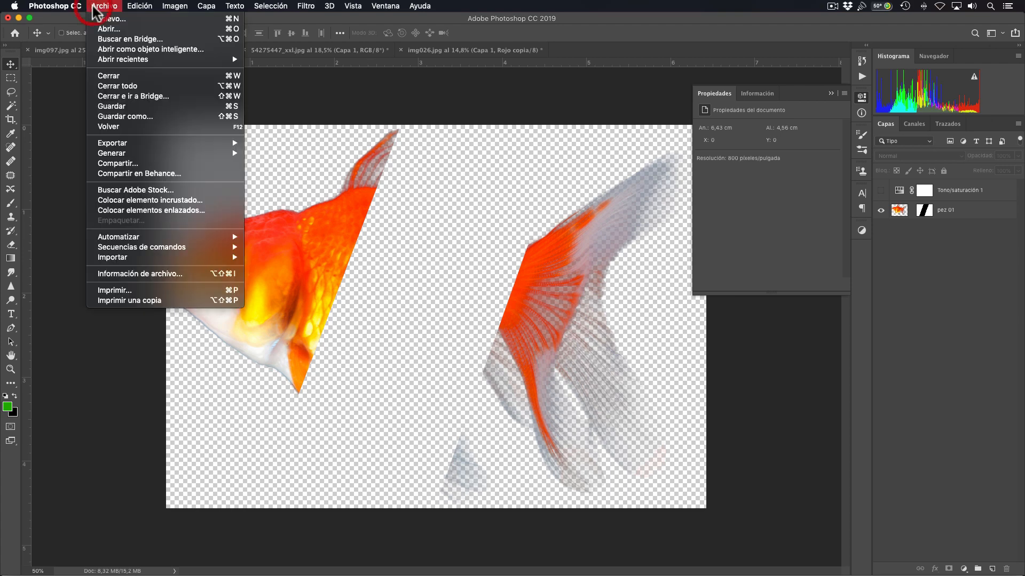
pyautogui.click(102, 106)
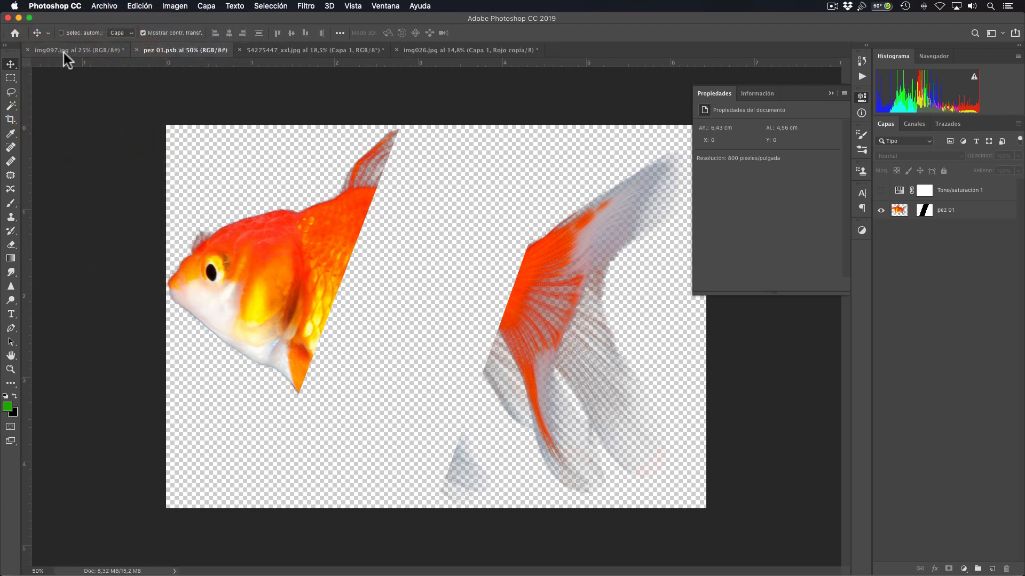
pyautogui.click(63, 52)
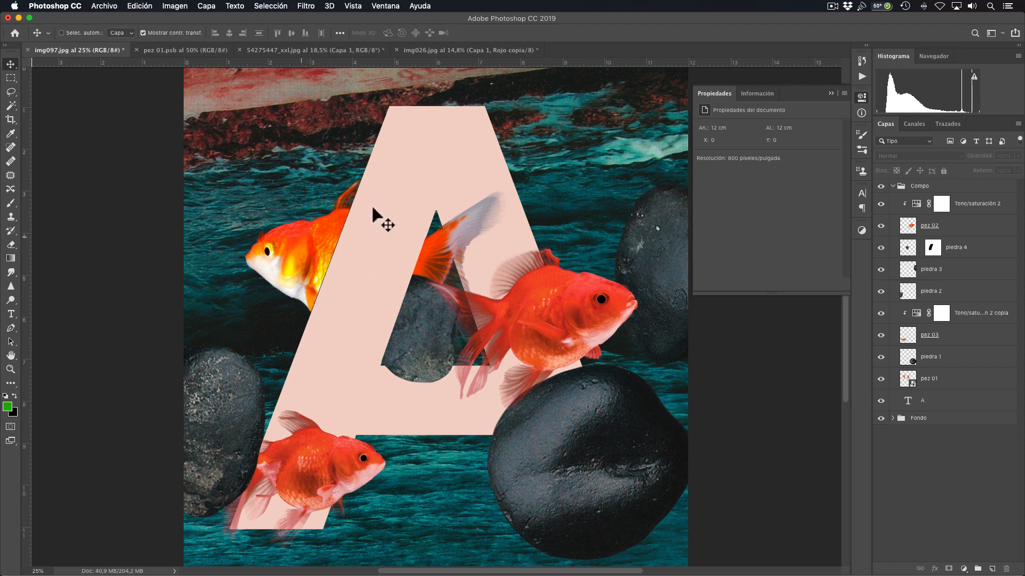
pyautogui.click(158, 56)
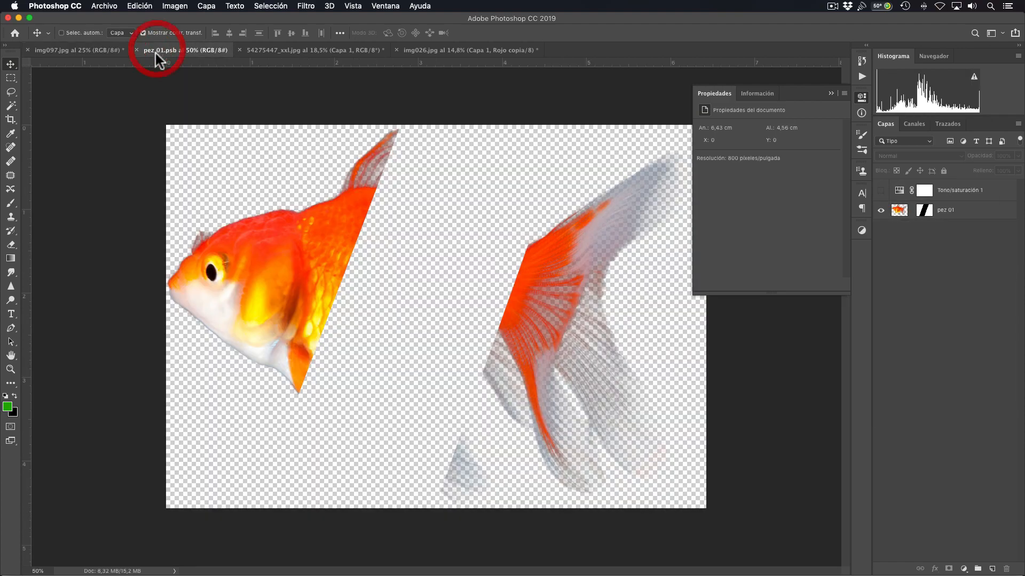
# Step: Show the Tono/saturación 1 layer again, save pez 01.psb, check the fish in img097.jpg and return to pez 01.psb
pyautogui.click(881, 191)
pyautogui.press('super+s')
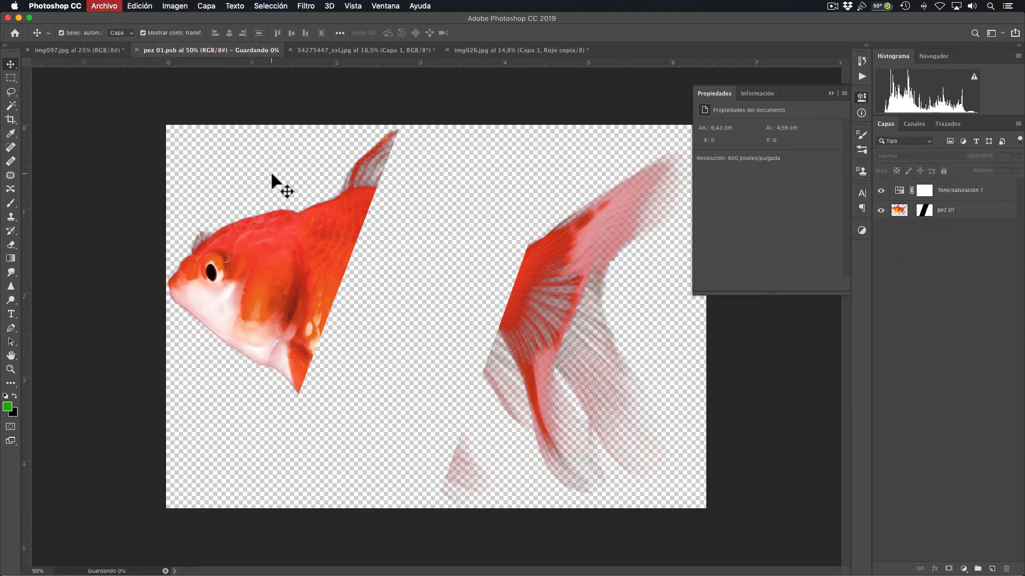
pyautogui.click(66, 49)
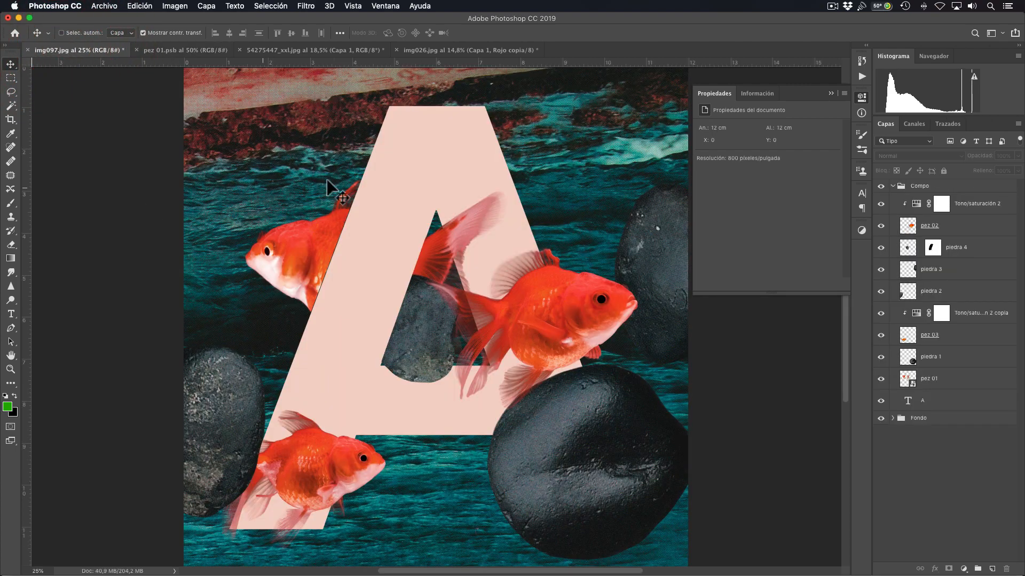
pyautogui.click(163, 50)
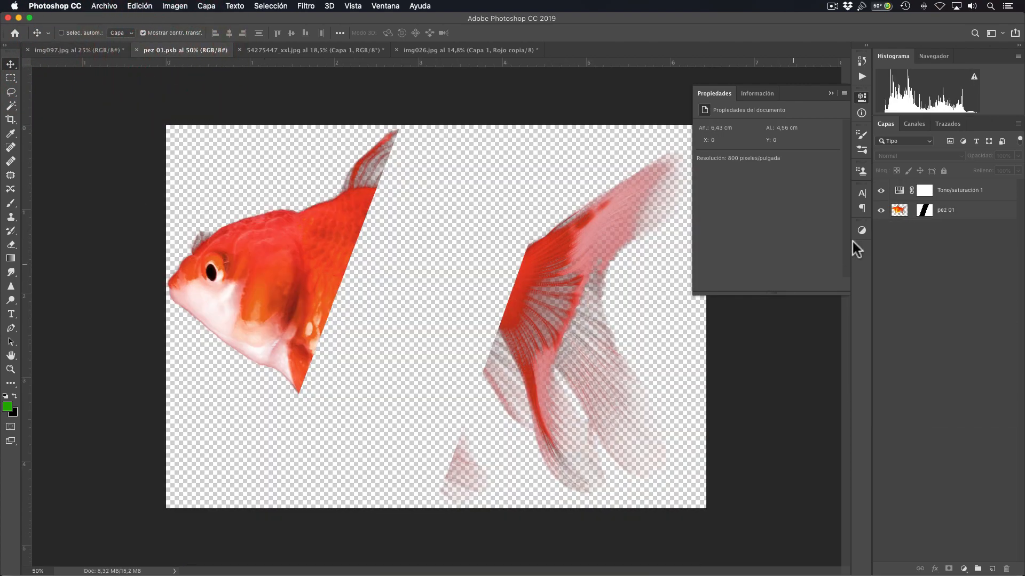
# Step: Set the Tono/saturación 1 adjustment's hue to 163, save pez 01.psb and check the fish in img097.jpg
pyautogui.click(899, 191)
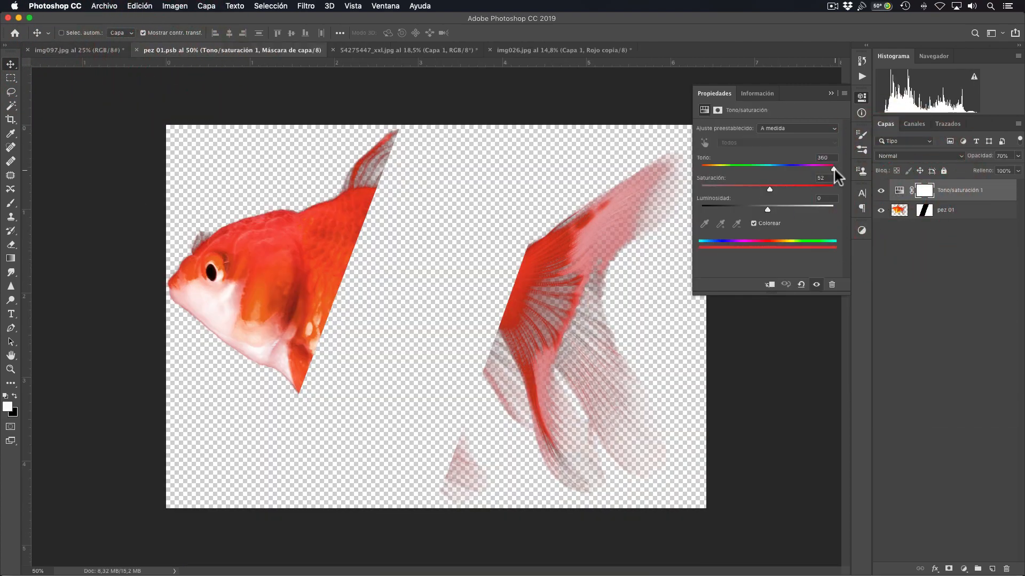
pyautogui.moveTo(834, 170); pyautogui.dragTo(761, 162)
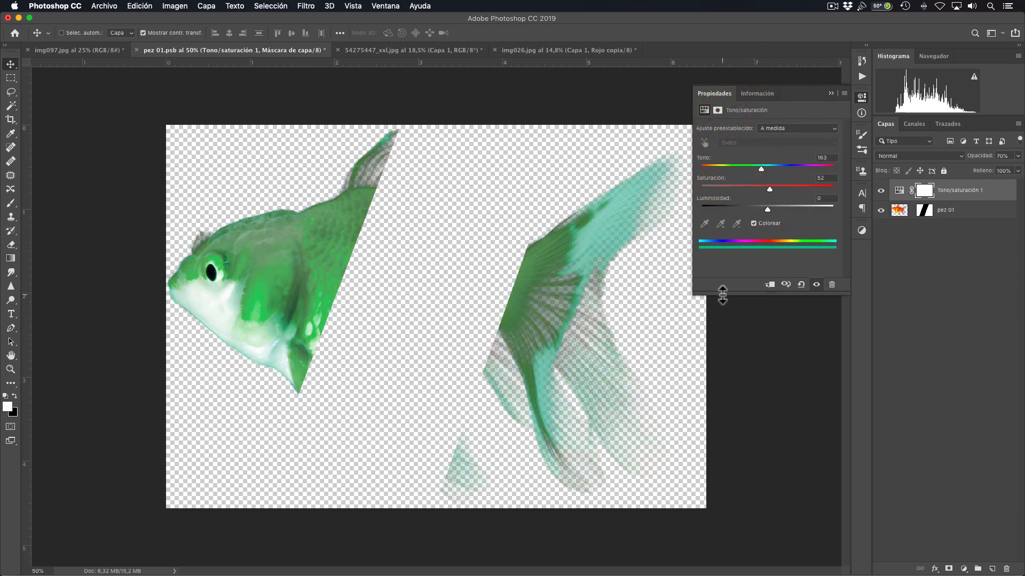
pyautogui.press('super+s')
pyautogui.click(67, 51)
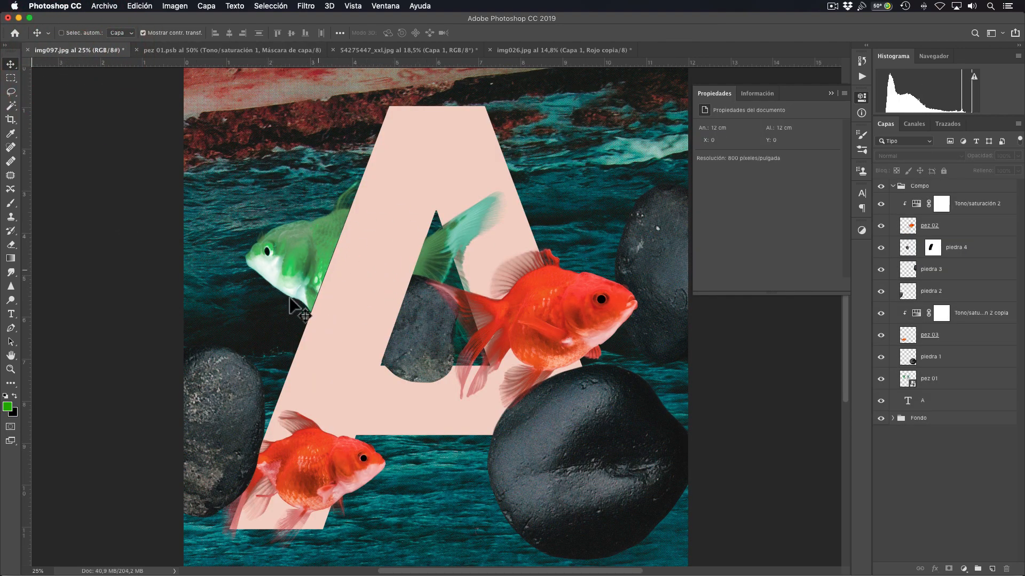
# Step: Select the pez 01 smart object layer in img097.jpg and close the pez 01.psb document
pyautogui.click(907, 380)
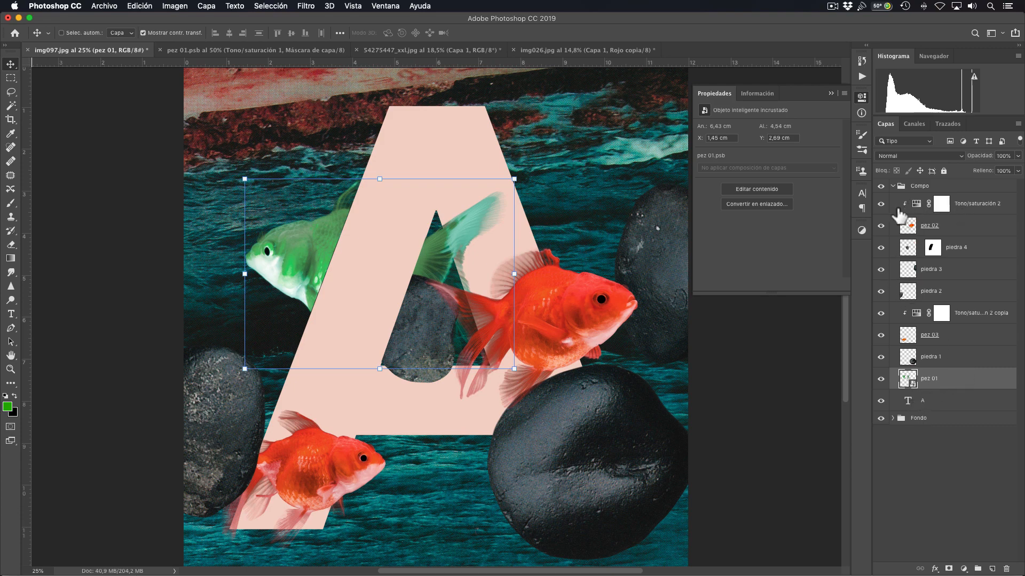
pyautogui.click(903, 380)
pyautogui.click(240, 50)
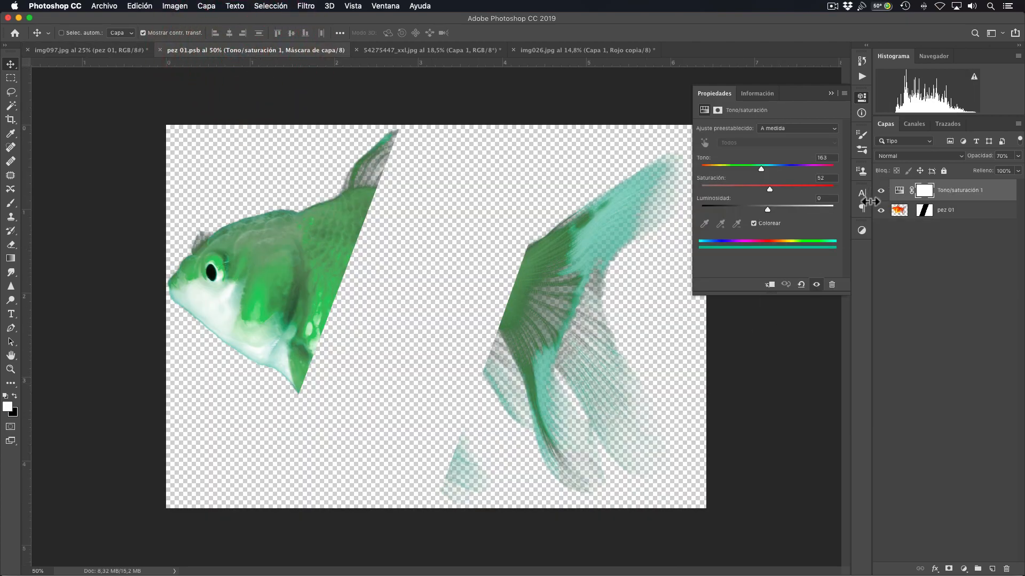
pyautogui.click(159, 51)
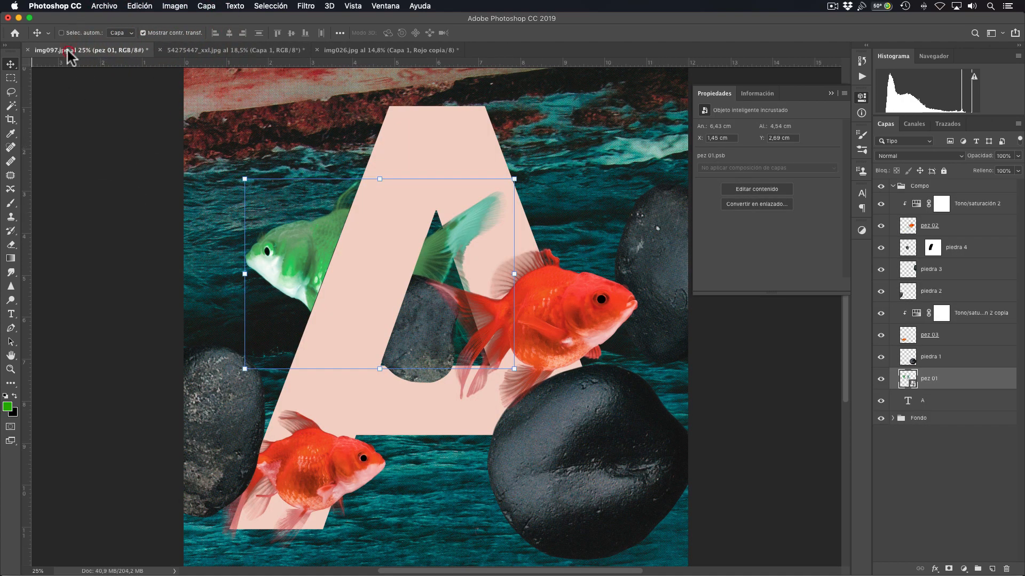
# Step: Reopen the pez 01 smart object's contents without colour management and set the Tono/saturación 1 adjustment's hue to 360
pyautogui.doubleClick(906, 380)
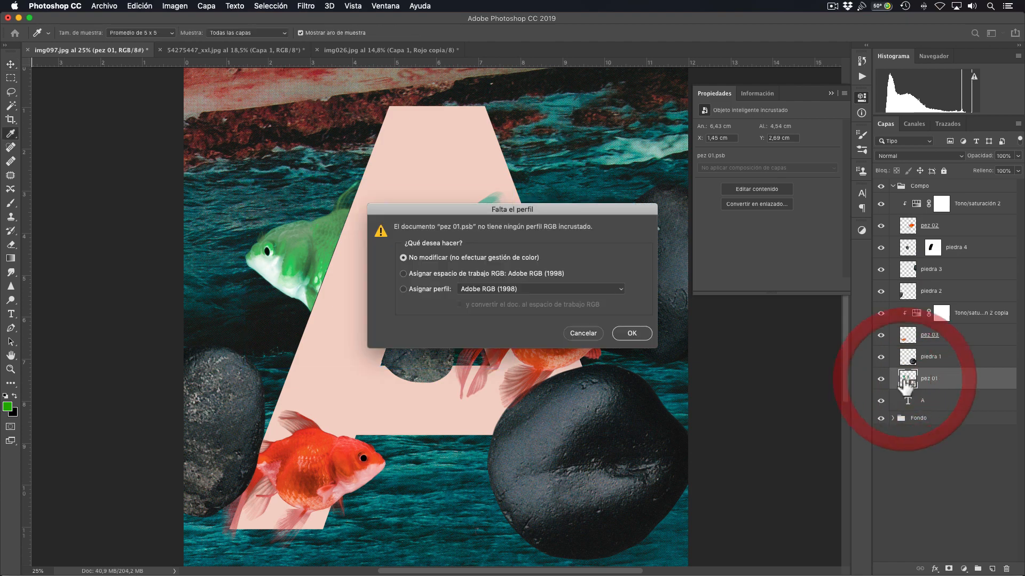
pyautogui.click(625, 334)
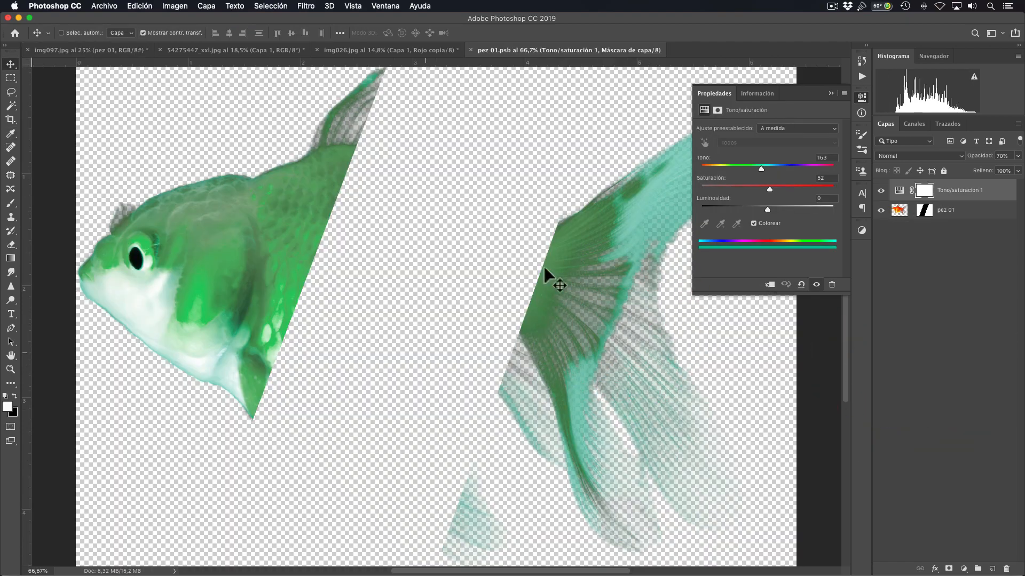
pyautogui.click(881, 191)
pyautogui.click(881, 190)
pyautogui.click(899, 192)
pyautogui.moveTo(763, 168); pyautogui.dragTo(892, 165)
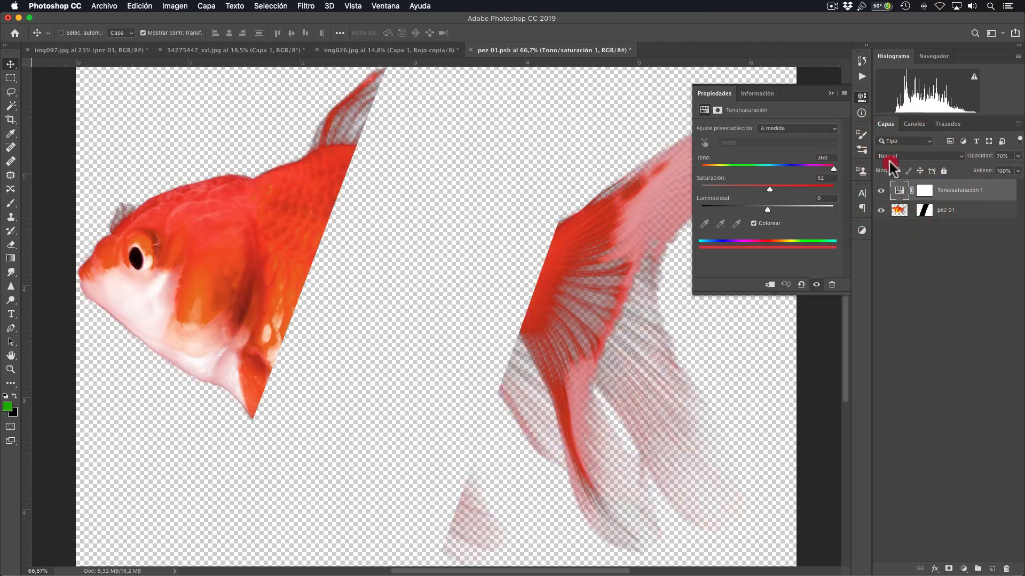
# Step: Save pez 01.psb and return to img097.jpg to check the updated fish
pyautogui.click(104, 6)
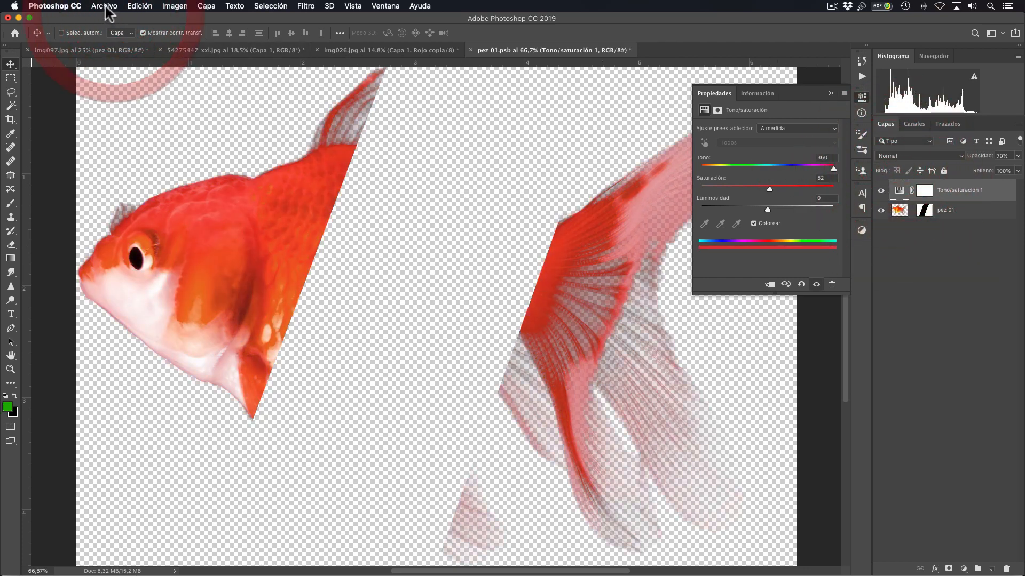
pyautogui.click(112, 106)
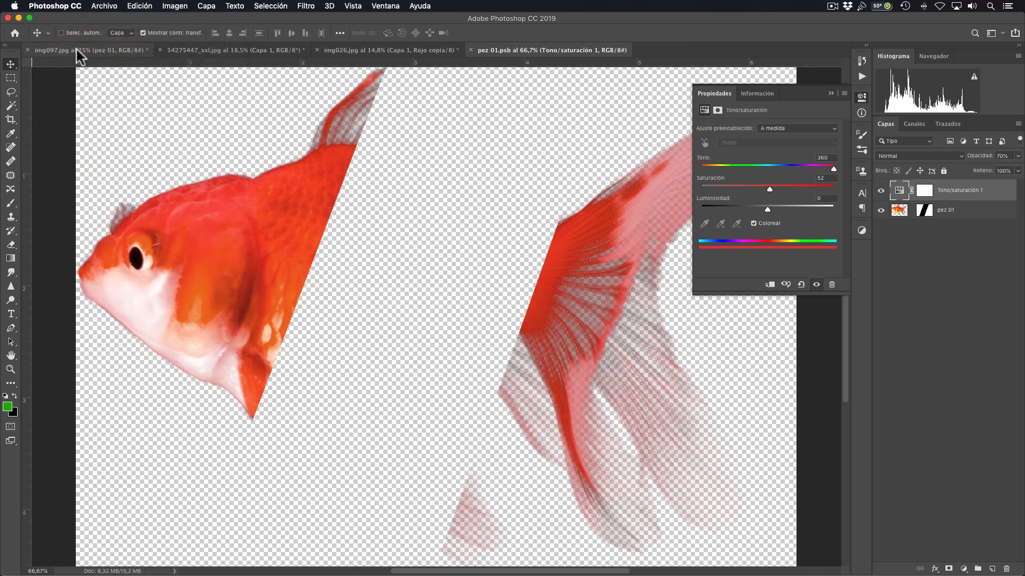
pyautogui.click(77, 50)
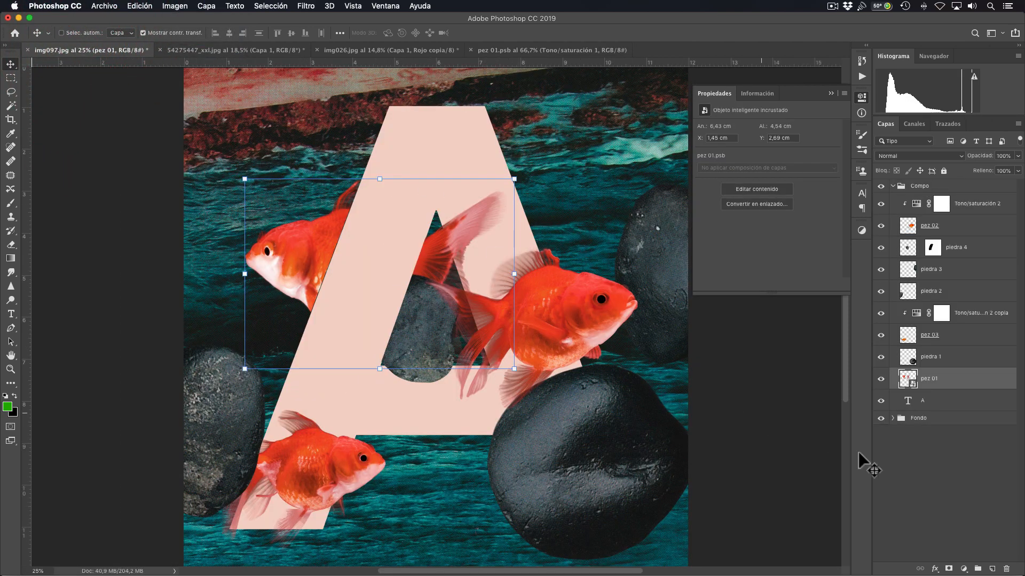
# Step: Draw a white rectangle about 4148 by 4095 px over the whole canvas and place its layer above the collapsed Compo group
pyautogui.click(935, 470)
pyautogui.click(955, 187)
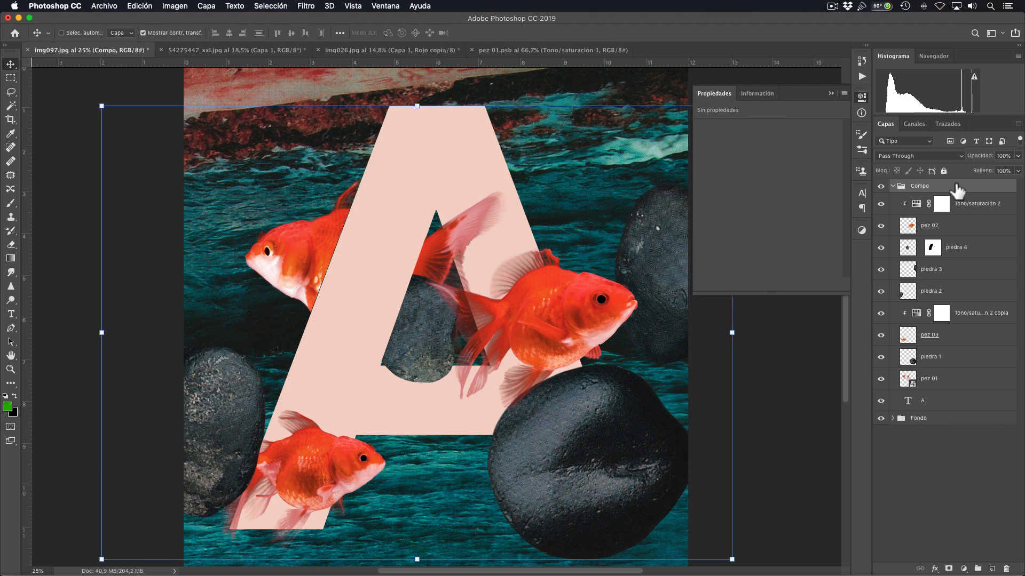
pyautogui.press('super+minus')
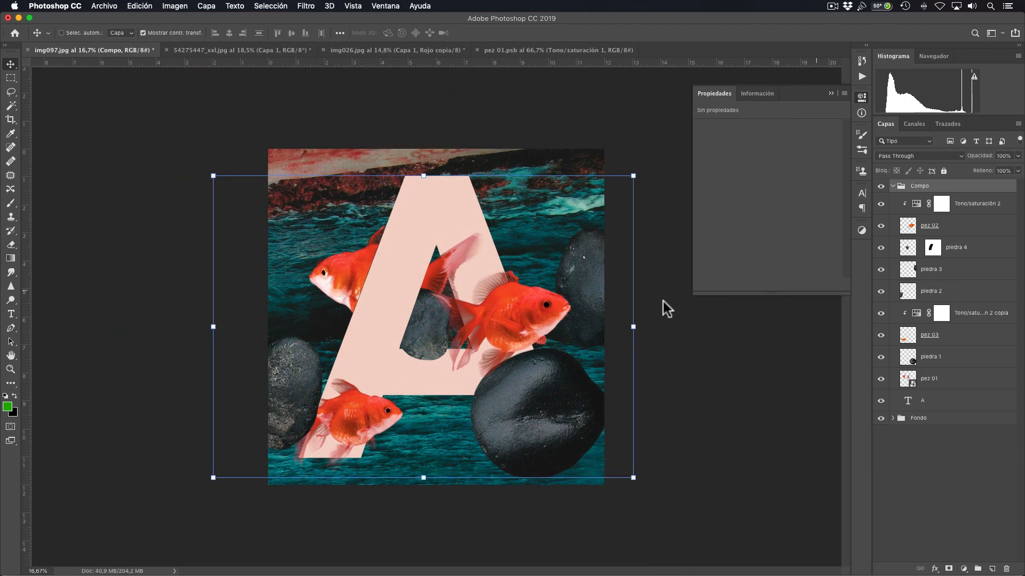
pyautogui.click(10, 382)
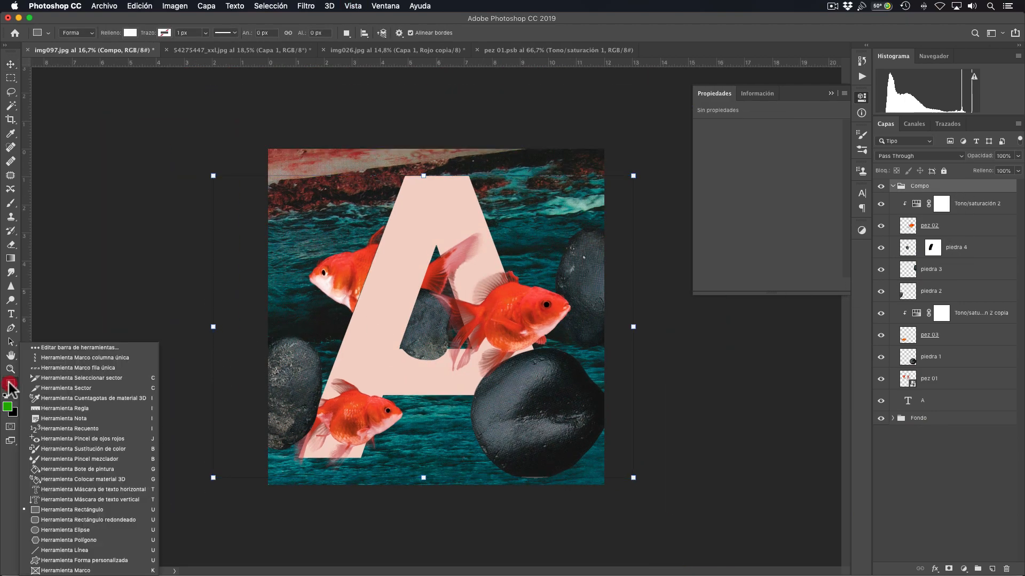
pyautogui.moveTo(9, 384); pyautogui.dragTo(72, 508)
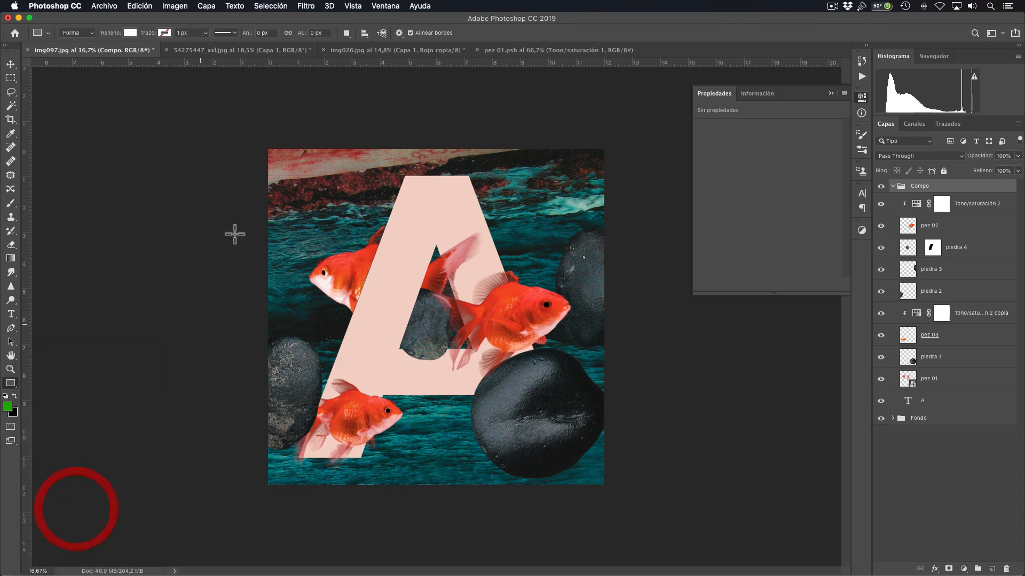
pyautogui.moveTo(249, 136); pyautogui.dragTo(618, 500)
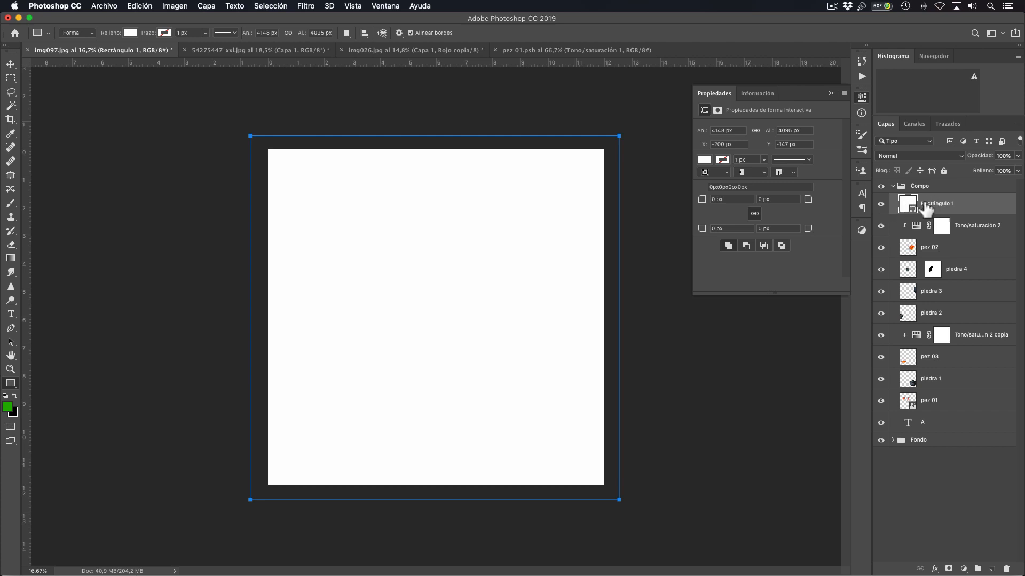
pyautogui.moveTo(977, 200); pyautogui.dragTo(955, 176)
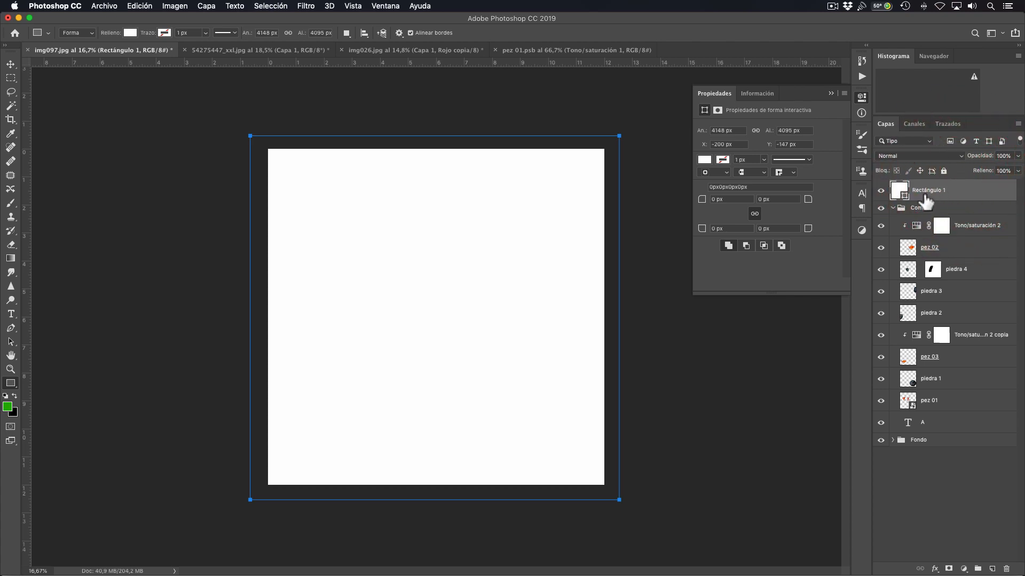
pyautogui.click(892, 208)
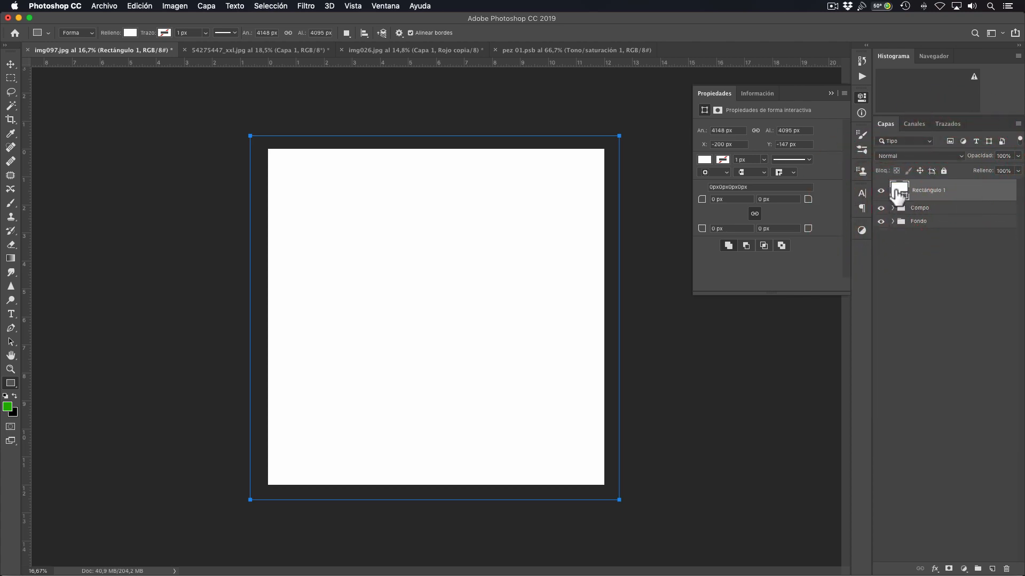
# Step: Change the rectangle's fill to the pale orange cream ffeacf
pyautogui.doubleClick(899, 192)
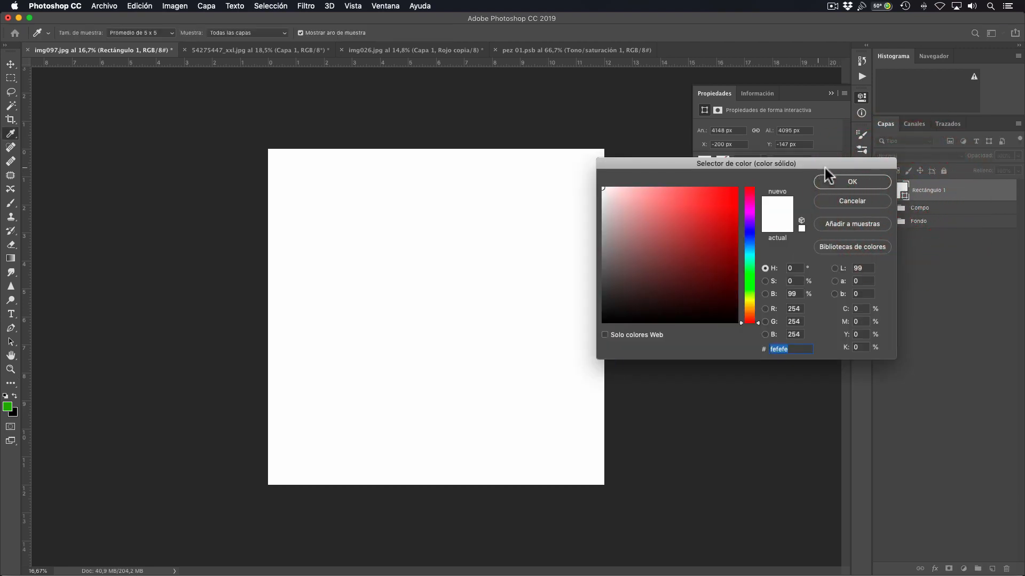
pyautogui.moveTo(822, 162); pyautogui.dragTo(750, 123)
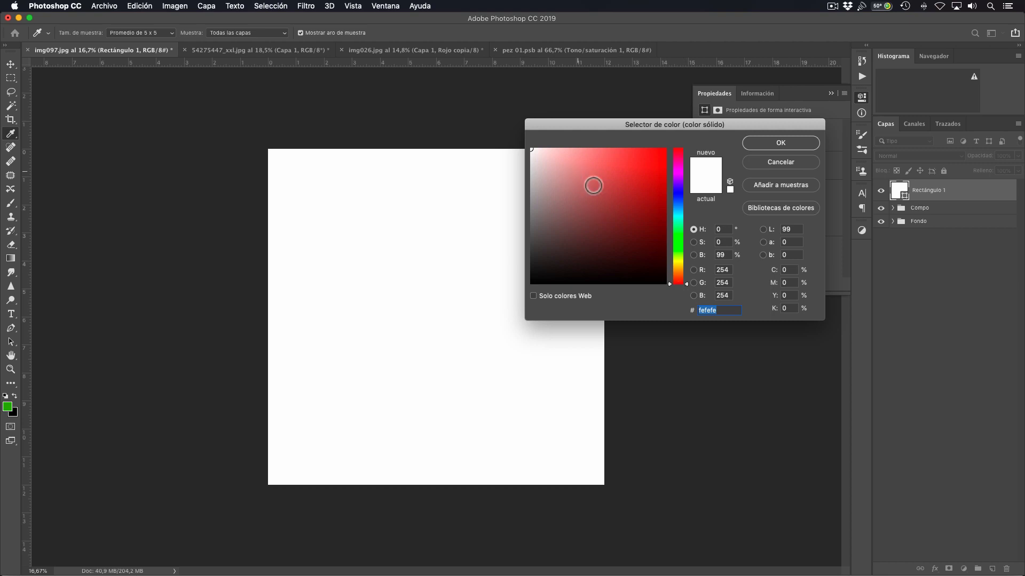
pyautogui.moveTo(685, 283); pyautogui.dragTo(686, 271)
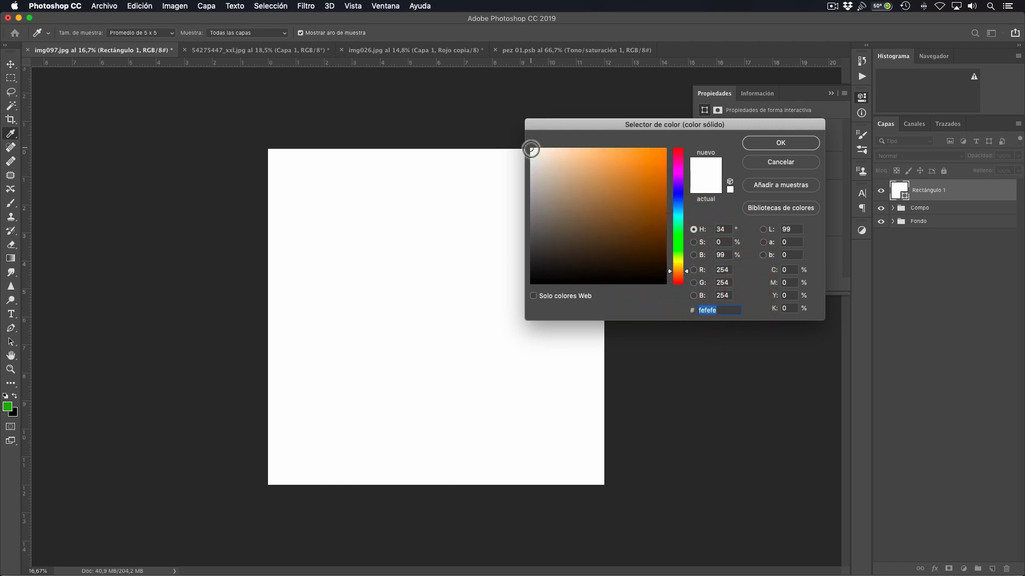
pyautogui.moveTo(531, 148)
pyautogui.mouseDown()
pyautogui.moveTo(645, 201)
pyautogui.moveTo(582, 150)
pyautogui.moveTo(549, 146)
pyautogui.moveTo(556, 141)
pyautogui.mouseUp()
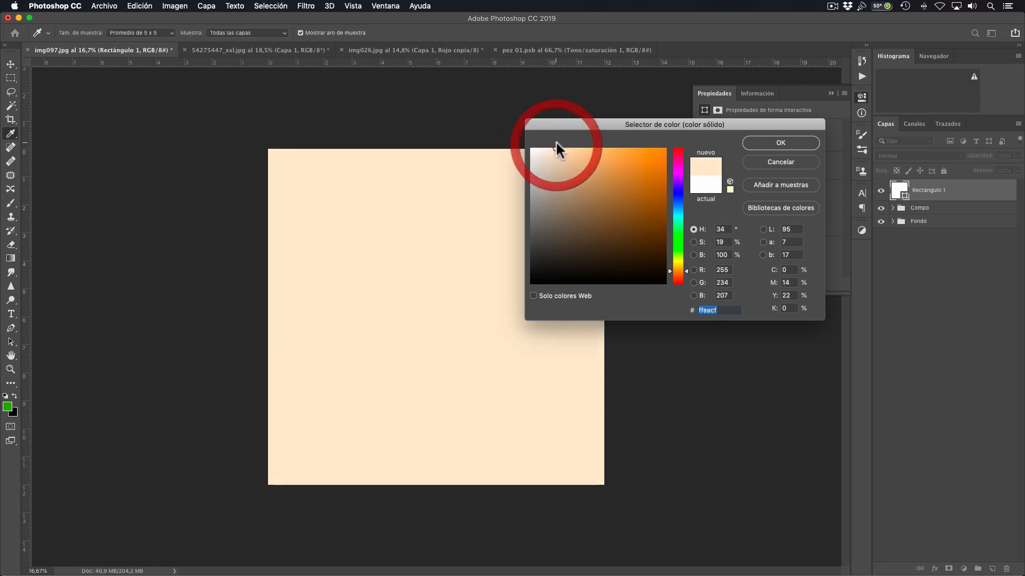
pyautogui.click(757, 142)
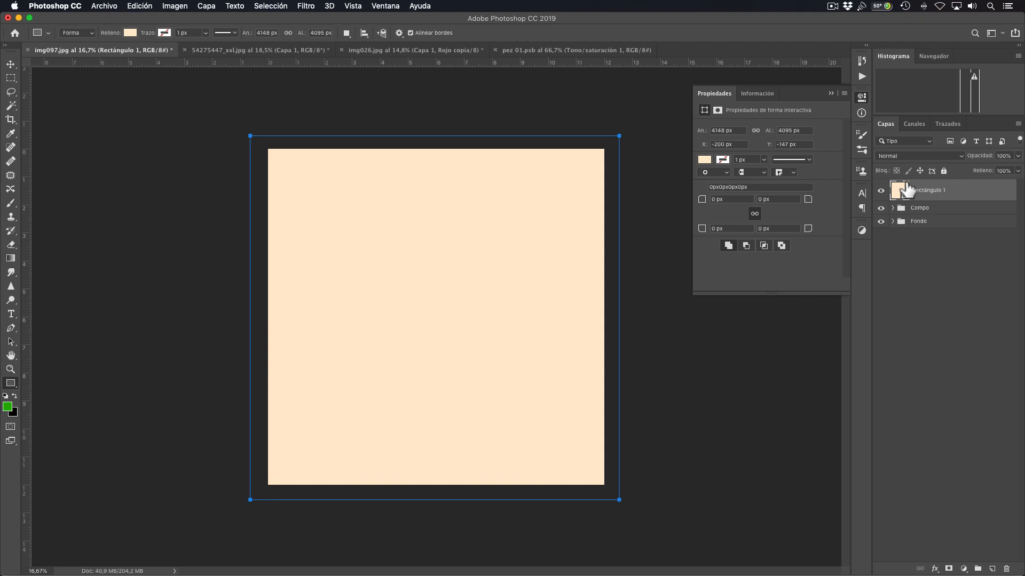
# Step: Set the Rectángulo 1 layer's blend mode to Multiplicar and compare the composition with the layer hidden and shown
pyautogui.click(907, 156)
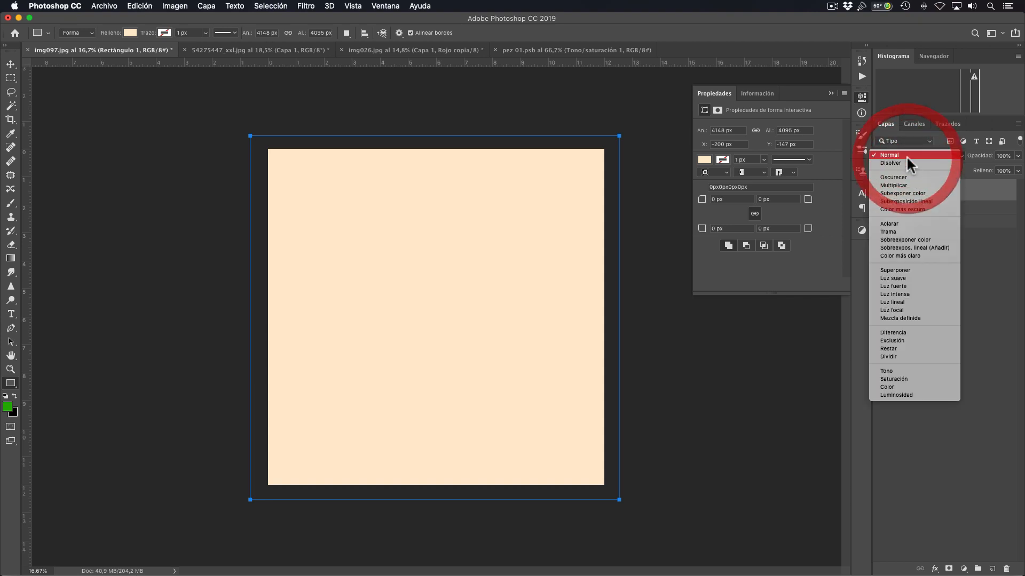
pyautogui.click(904, 184)
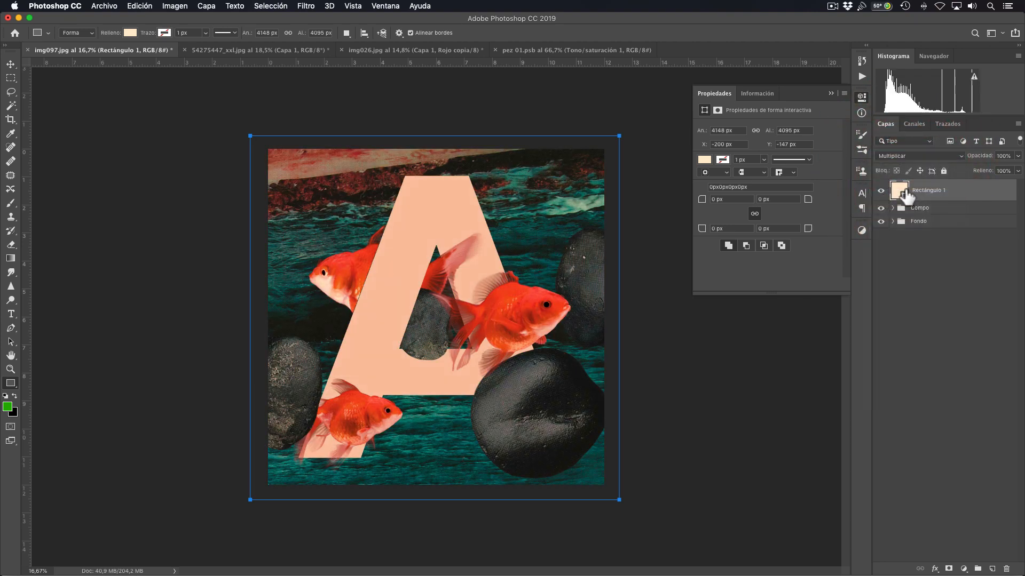
pyautogui.click(880, 191)
pyautogui.click(880, 190)
pyautogui.press('super+0')
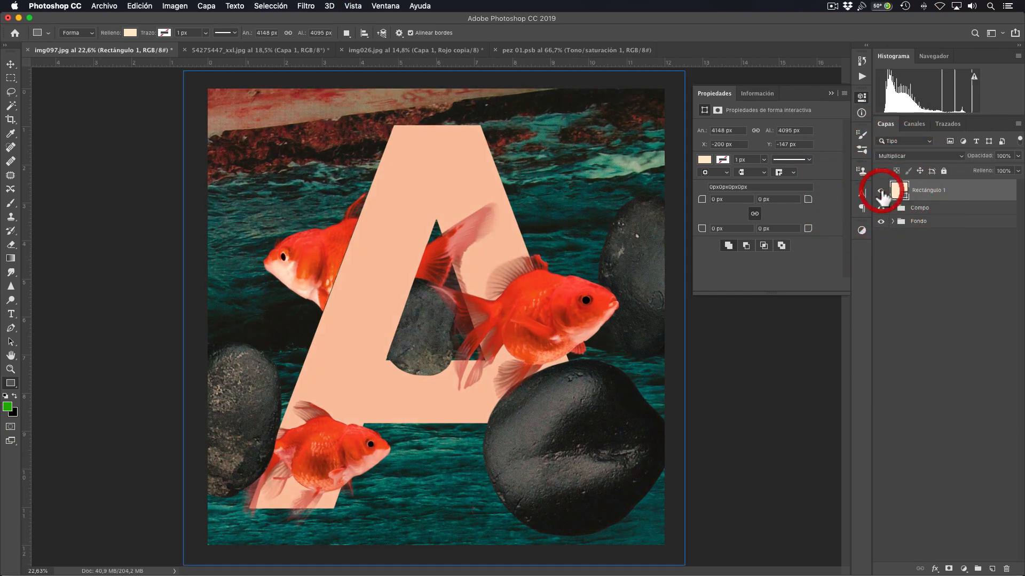
# Step: Shift the Rectángulo 1 fill to the yellower cream ffface
pyautogui.doubleClick(898, 190)
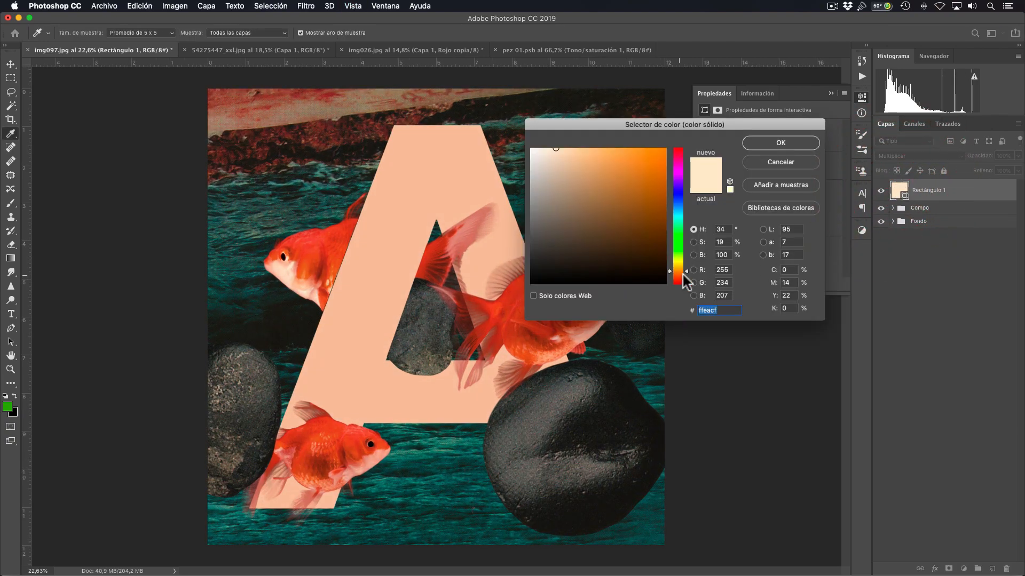
pyautogui.moveTo(683, 273); pyautogui.dragTo(685, 262)
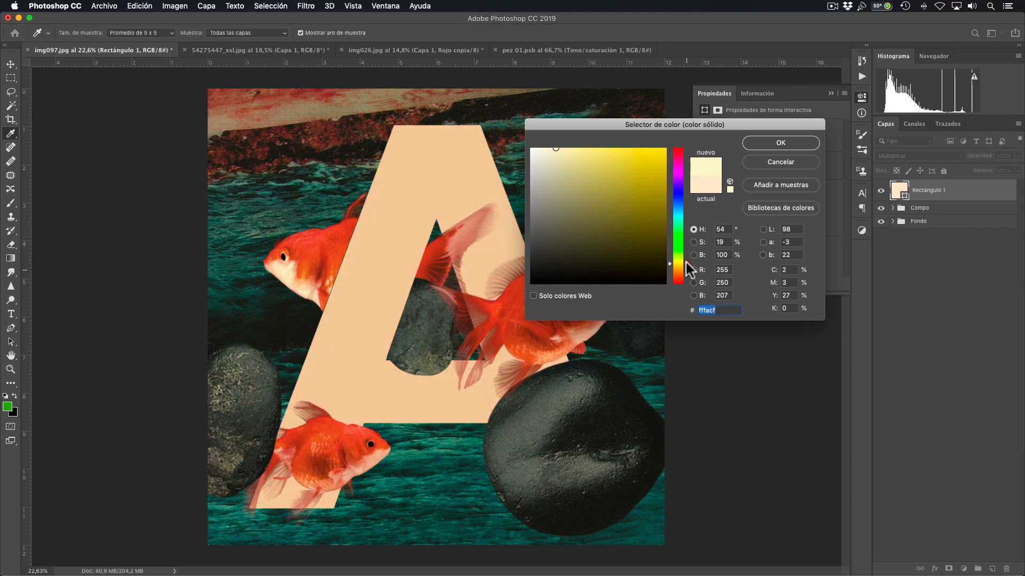
pyautogui.click(767, 143)
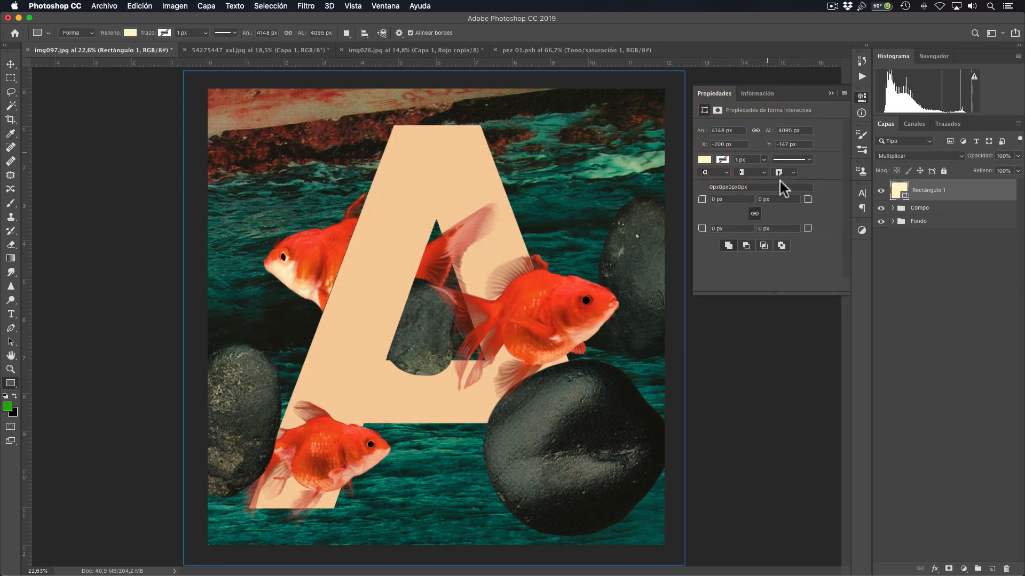
pyautogui.doubleClick(899, 190)
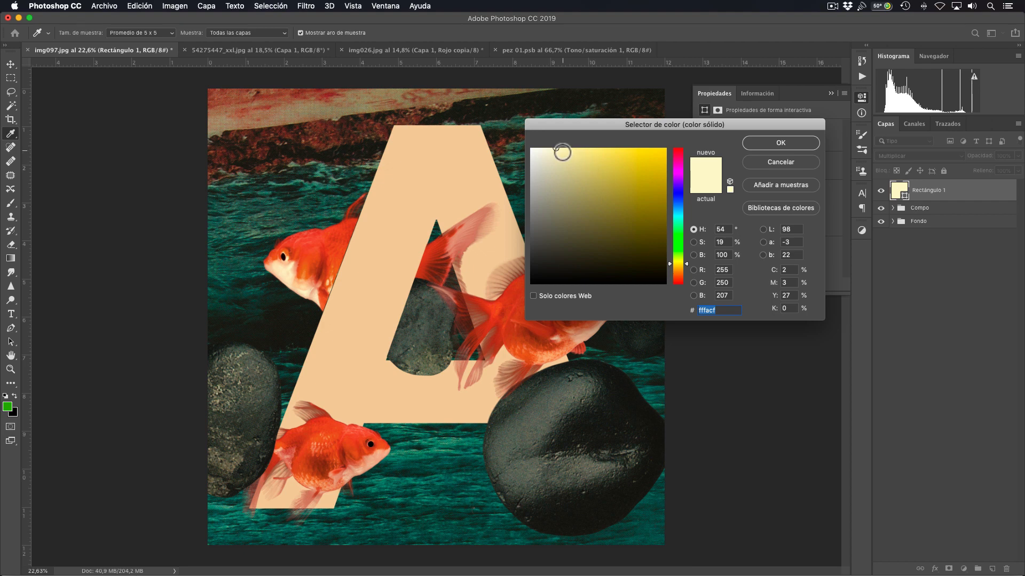
pyautogui.moveTo(557, 149)
pyautogui.mouseDown()
pyautogui.moveTo(614, 146)
pyautogui.moveTo(542, 146)
pyautogui.moveTo(556, 148)
pyautogui.mouseUp()
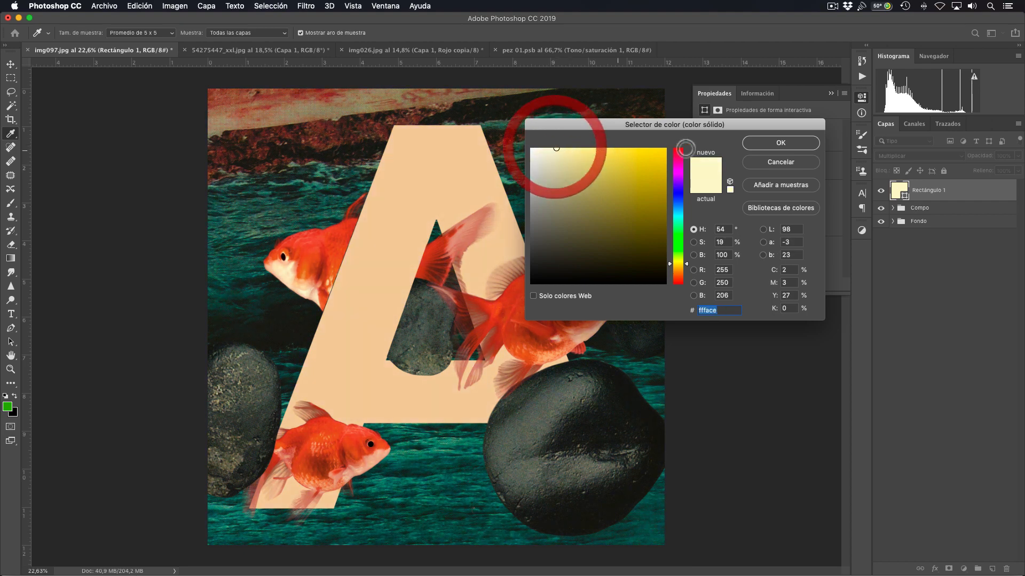
pyautogui.click(763, 144)
# Step: Switch to the Move tool, deselect the rectangle layer and compare the composition with its cream tint hidden and shown
pyautogui.click(792, 410)
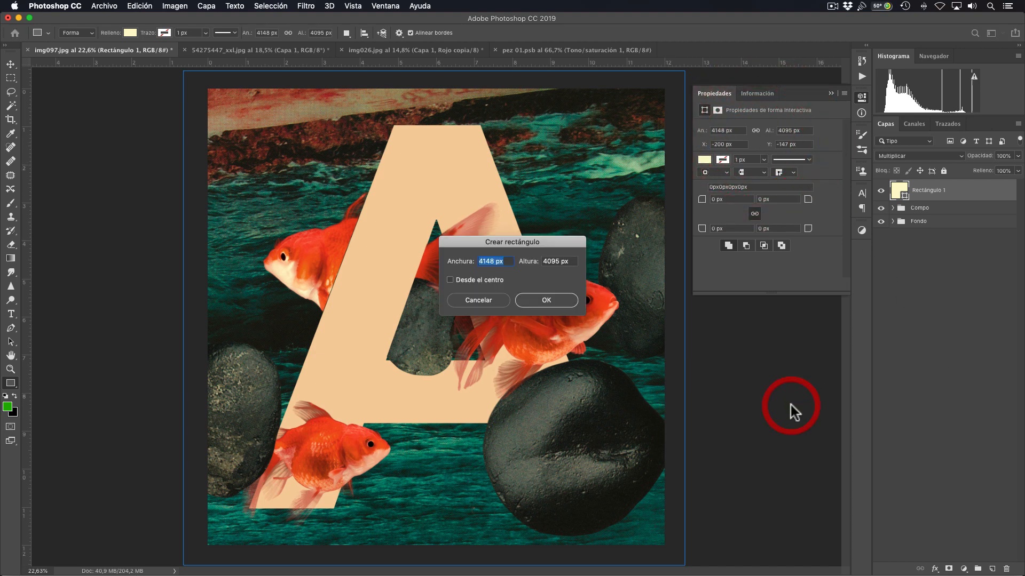
pyautogui.click(470, 300)
pyautogui.press('v')
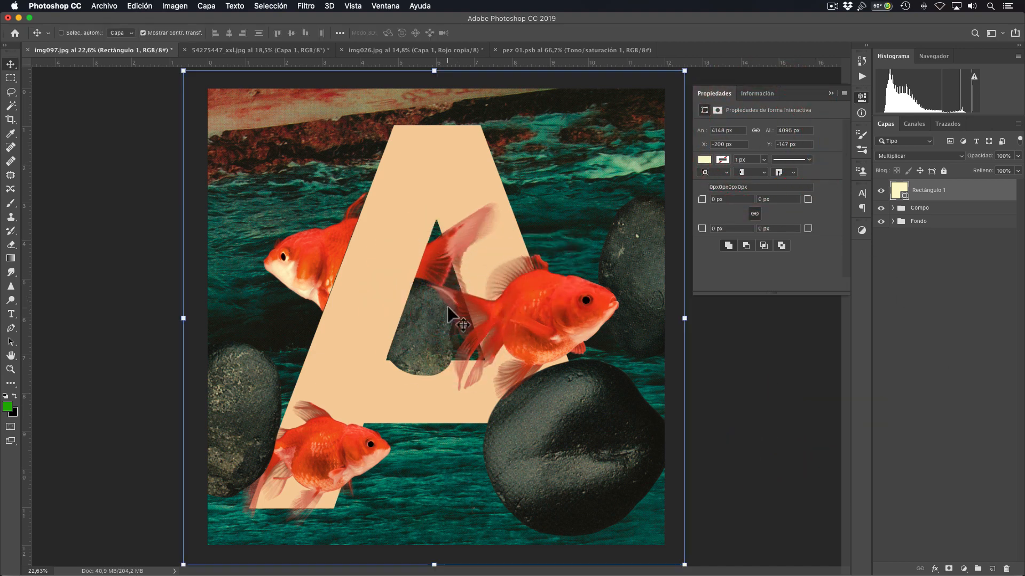
pyautogui.click(928, 327)
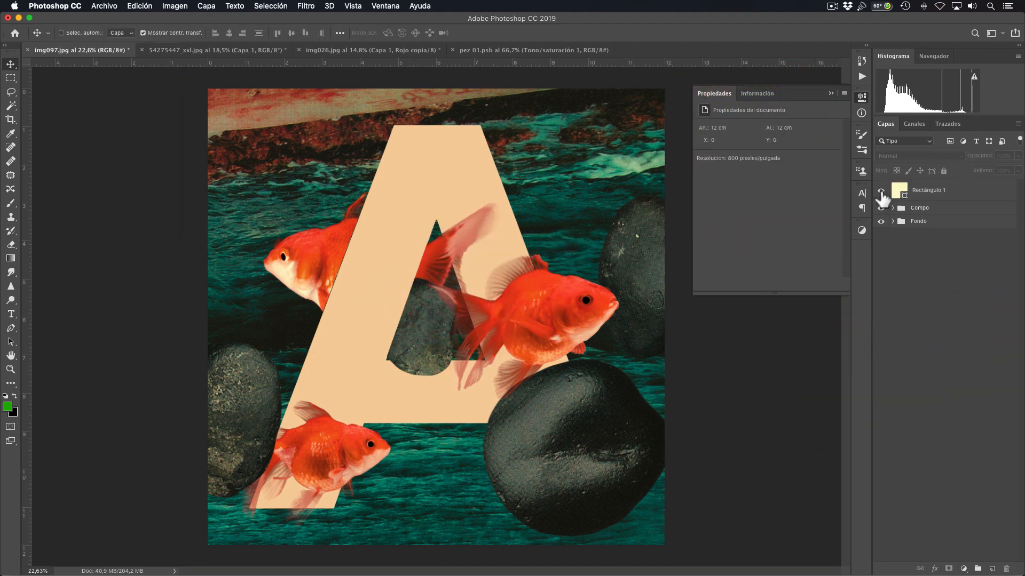
pyautogui.click(881, 191)
pyautogui.click(881, 191)
# Step: Switch to Finder and preview portada.psd in the PORTADA folder as a reference for the finished cover
pyautogui.press('super+Tab')
pyautogui.press('super+Tab')
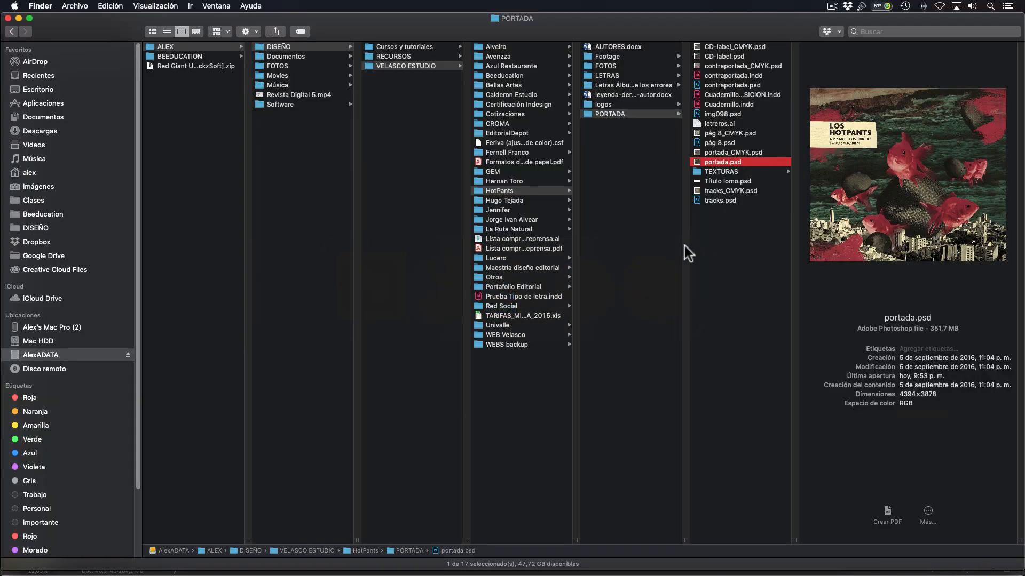
pyautogui.press('space')
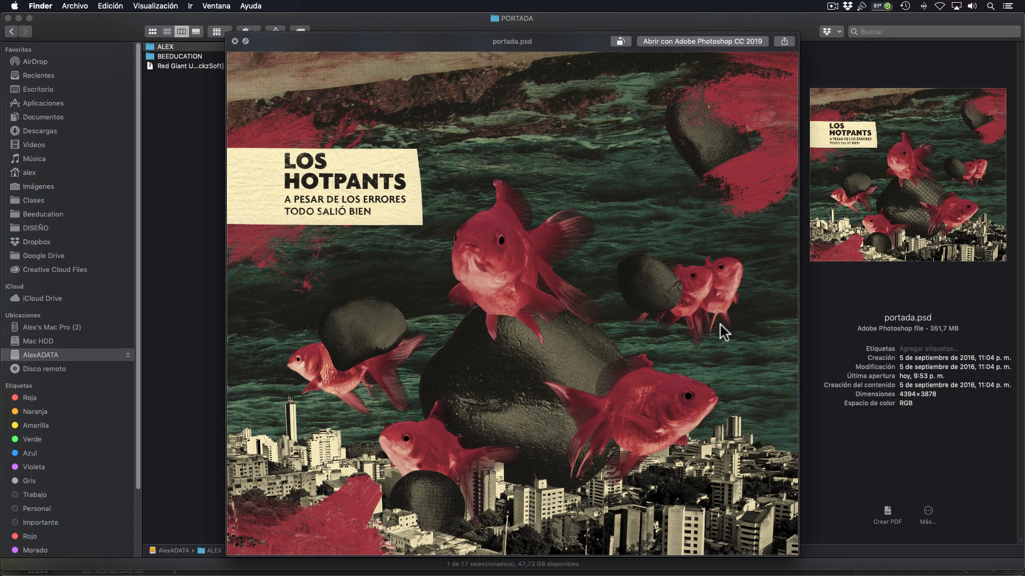